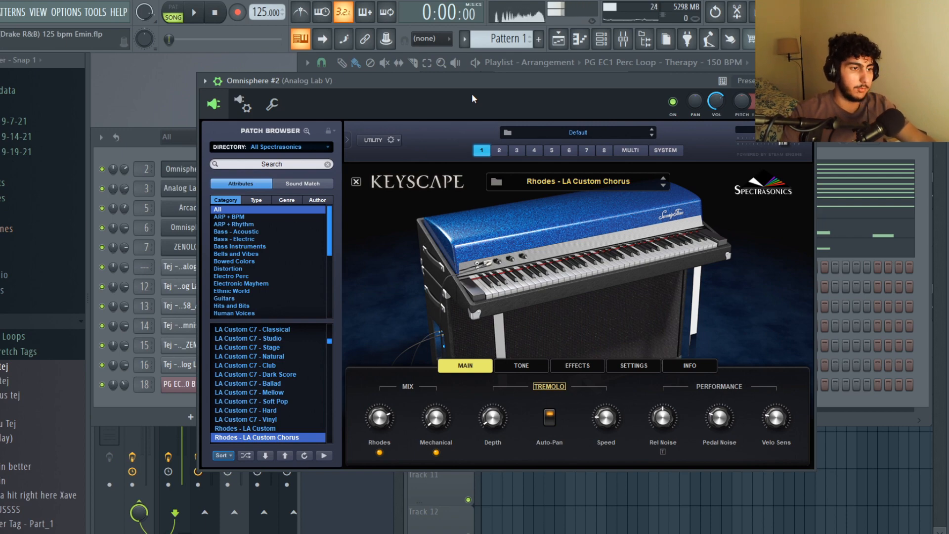
Open the piano roll of the Omnisphere #2 channel and examine the chord notes across all eight bars
key("F7")
scroll(786, 165, "down", 1)
scroll(821, 237, "down", 2)
scroll(840, 257, "up", 2)
key("ctrl+a")
right_click(372, 150)
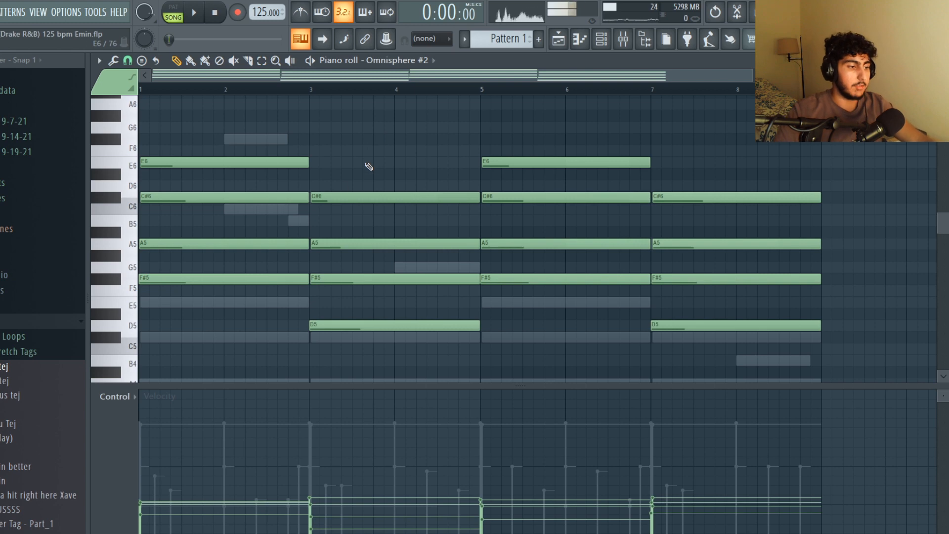
scroll(212, 85, "up", 3)
scroll(265, 91, "down", 1)
left_click_drag(361, 325, 355, 143)
right_click(159, 264)
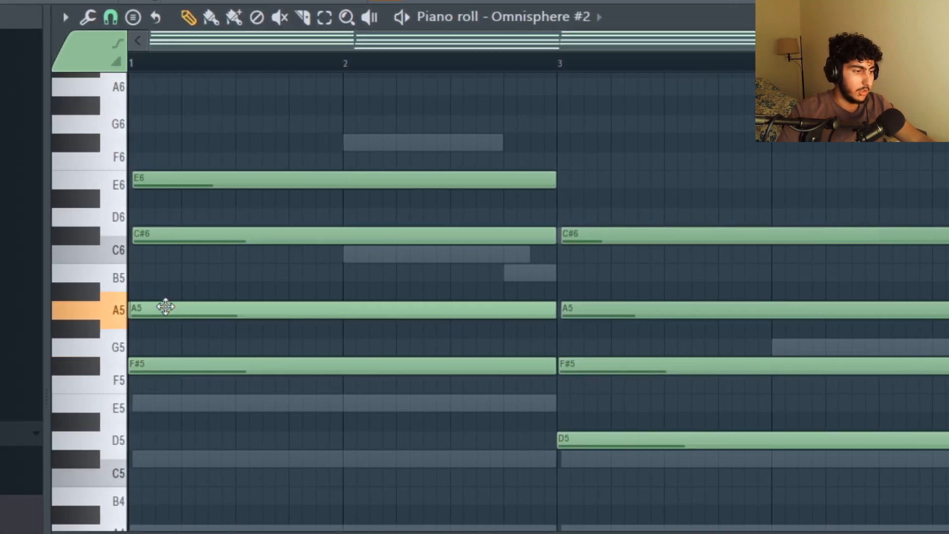
Select the first chord, its F#5 root, the D5 root and the whole second chord in turn to examine them
left_click_drag(160, 307, 171, 165)
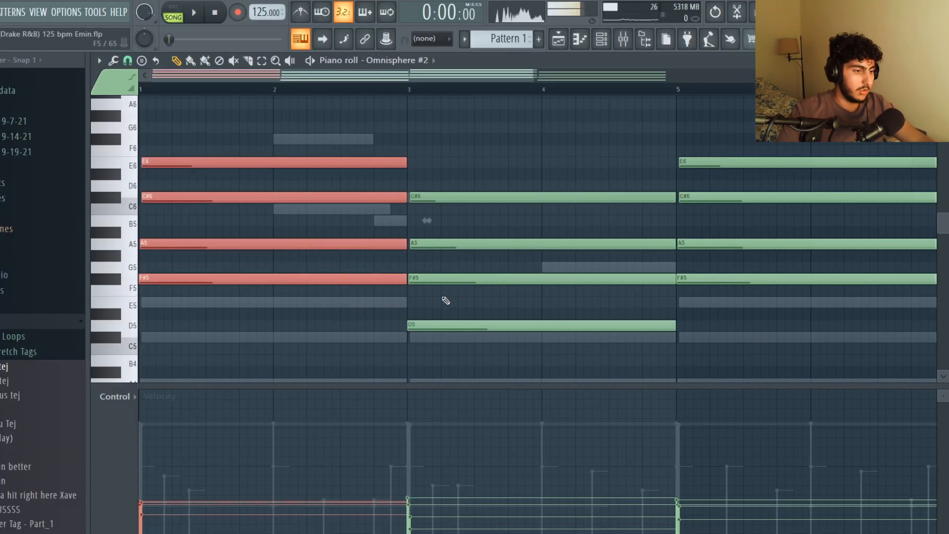
left_click(439, 316, "ctrl")
left_click(288, 280, "ctrl")
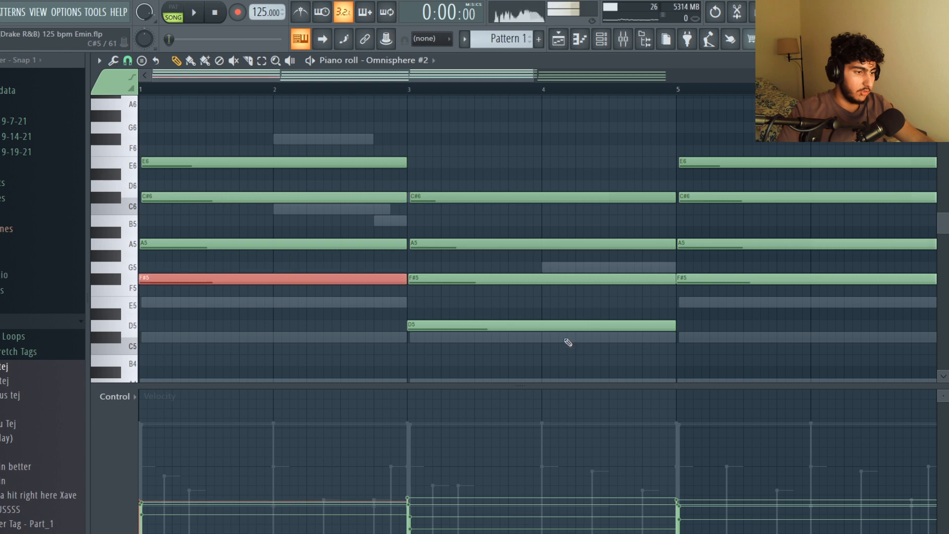
left_click(454, 326, "ctrl+shift")
left_click(417, 304, "ctrl")
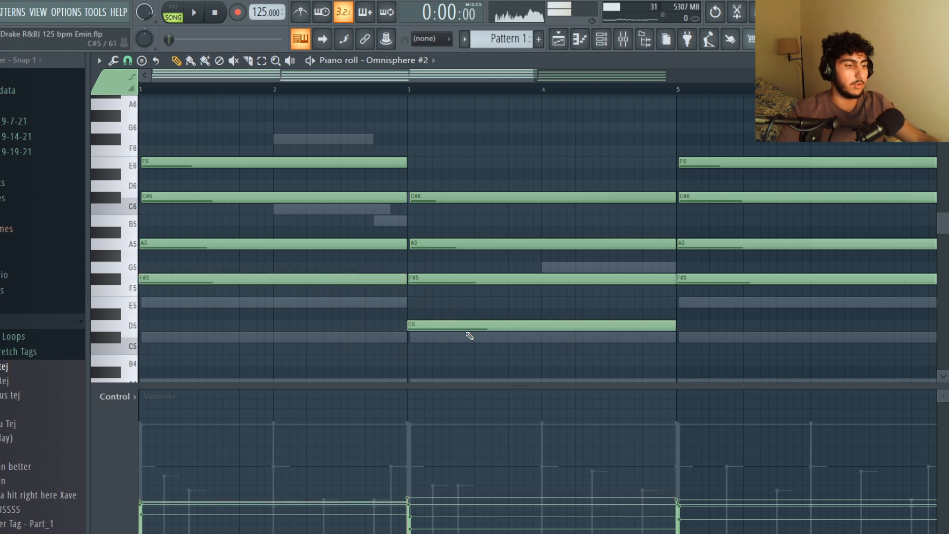
scroll(448, 326, "down", 1)
left_click_drag(448, 326, 632, 156, "ctrl")
scroll(618, 220, "up", 1)
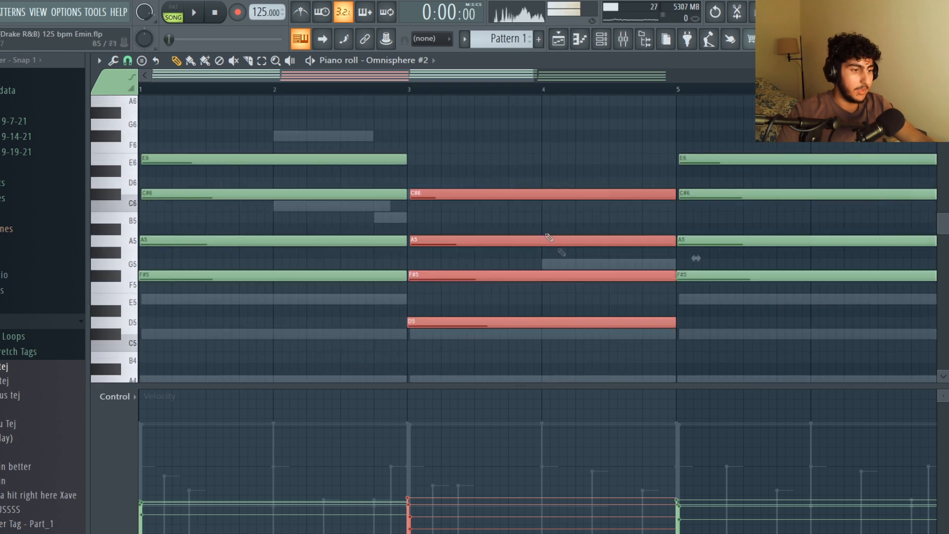
left_click(503, 216, "ctrl")
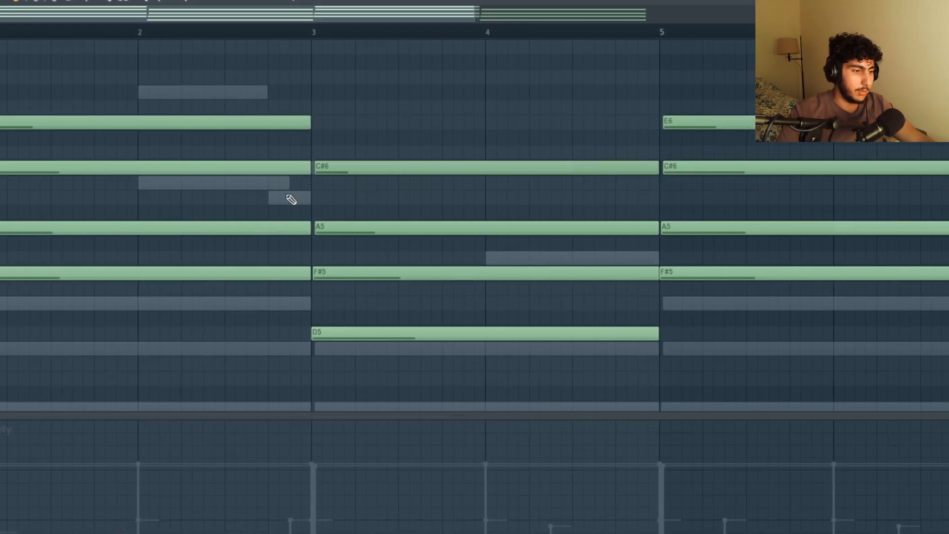
Try adding an E6 note on top of the second chord in bars 3 and 4
left_click_drag(260, 324, 114, 59, "ctrl")
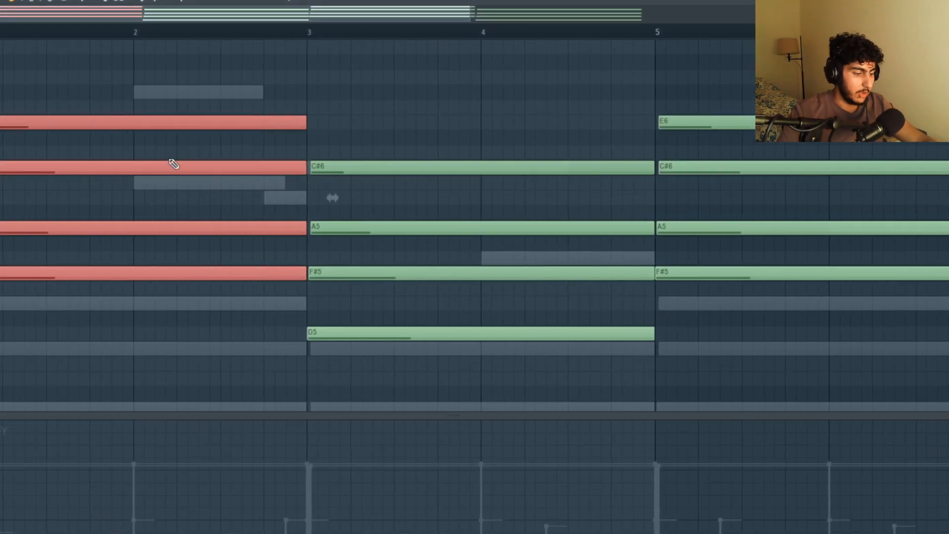
key("ctrl+b")
left_click_drag(378, 151, 401, 121, "ctrl")
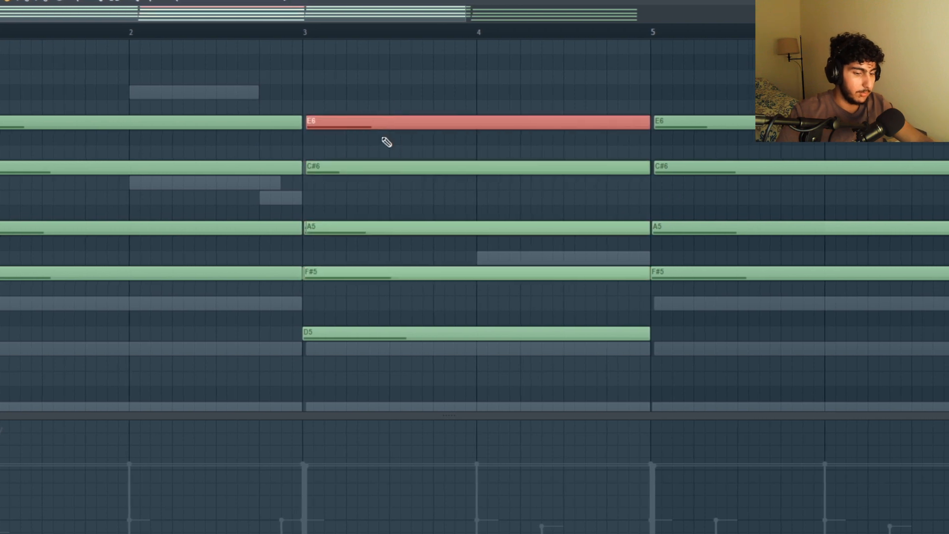
key("ctrl+Down")
key("shift+Down")
key("shift+Down")
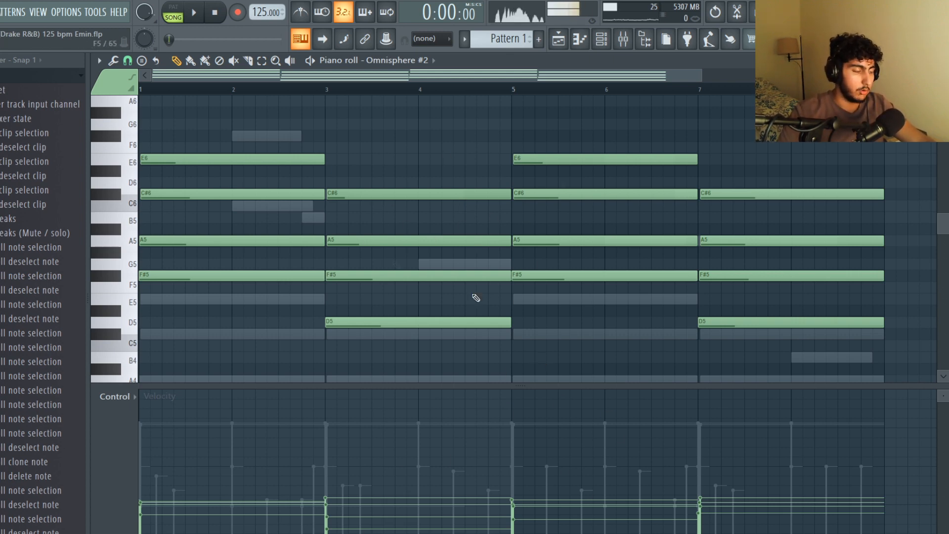
Examine the Strumizer settings for the chords without applying them, and open the Randomizer
key("alt+s")
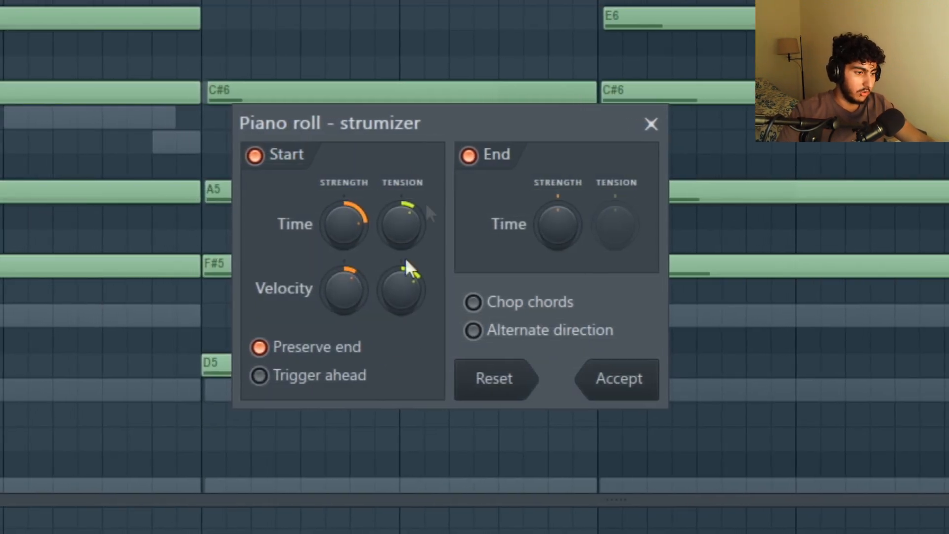
left_click(651, 123)
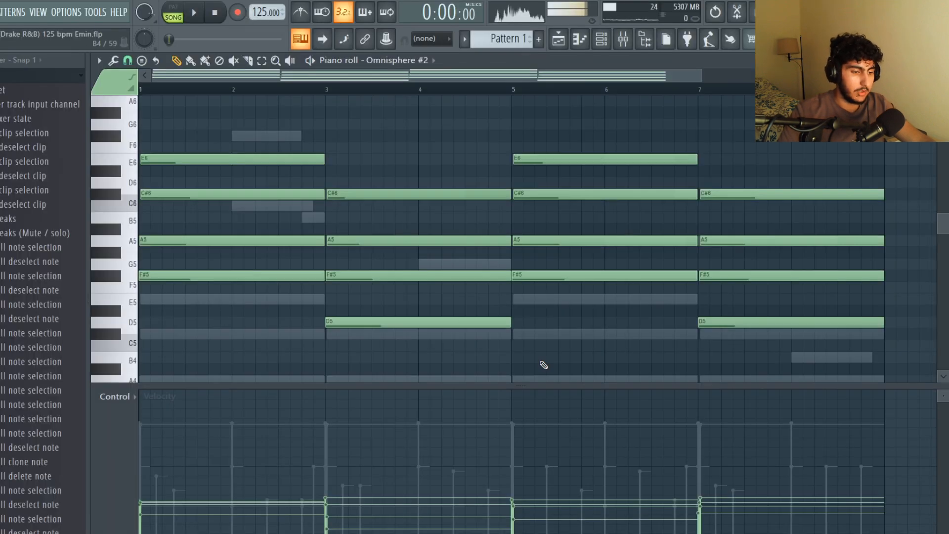
key("alt+r")
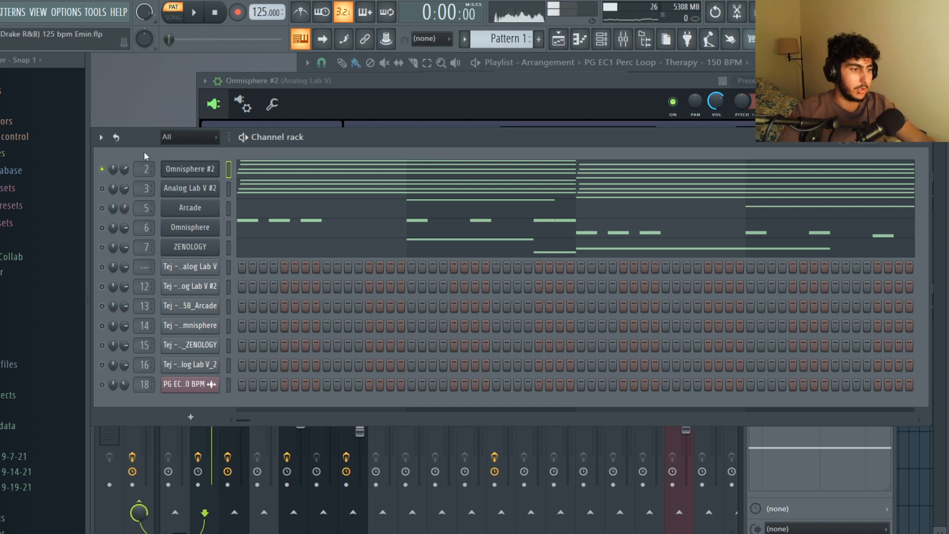
Open the Analog Lab V #2 channel and play back its chord pattern
left_click(208, 172)
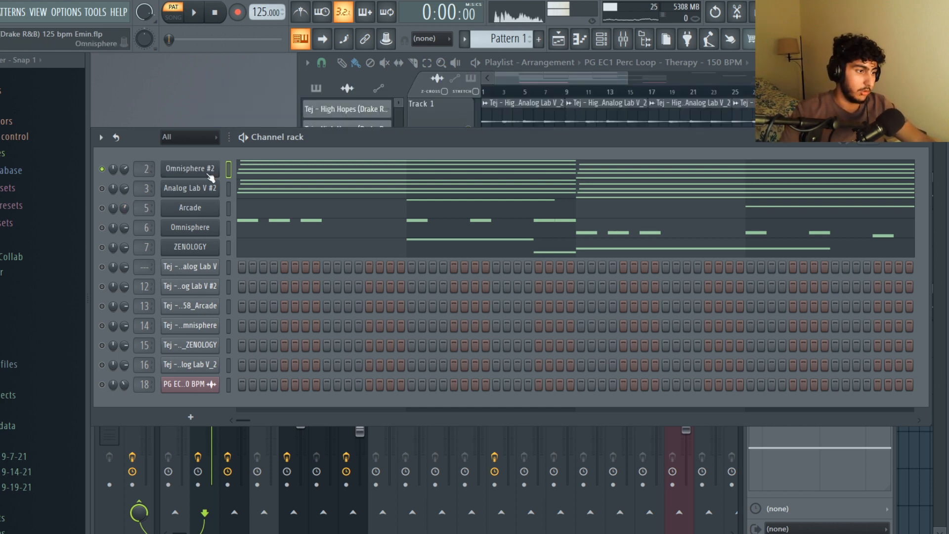
left_click(190, 188)
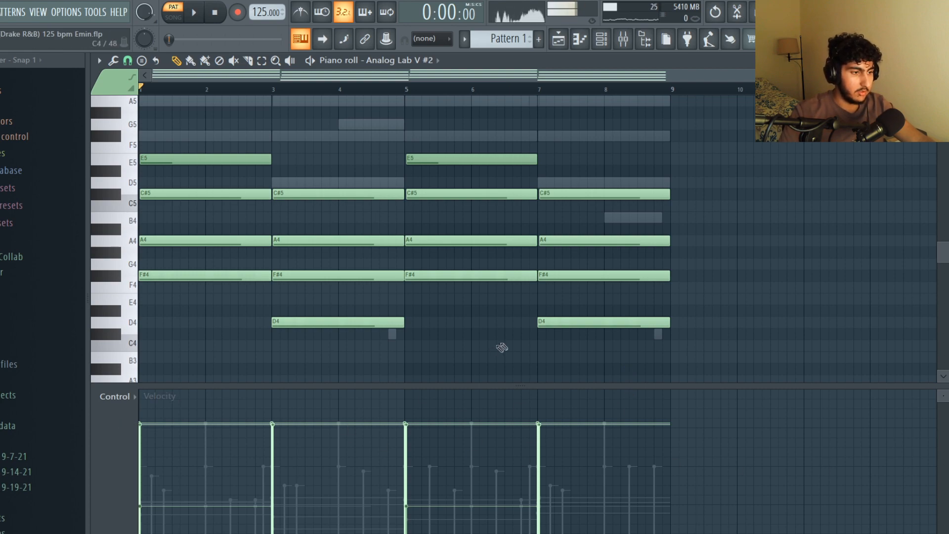
key("space")
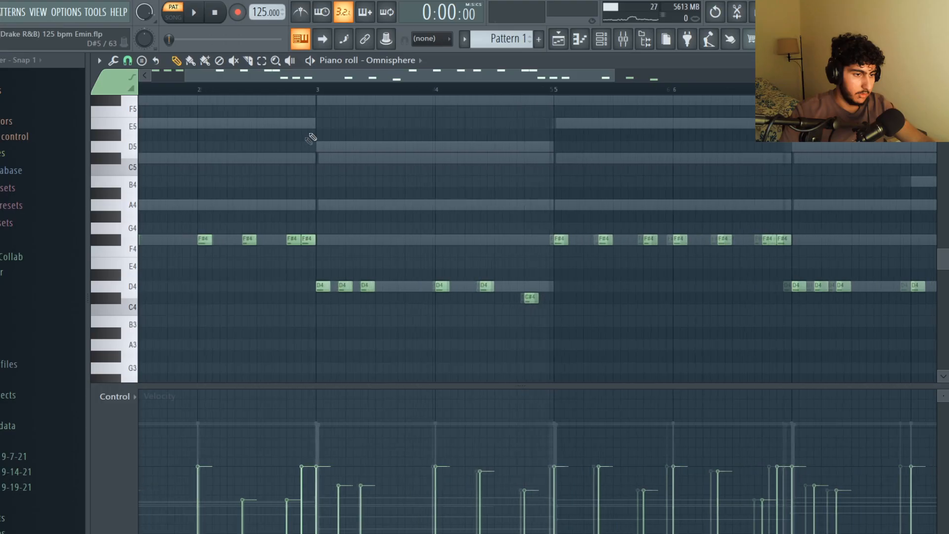
Examine the rhythmic F#4, D4 and C#4 notes of the Omnisphere channel, selecting the whole pattern and deselecting it
scroll(317, 135, "down", 4)
scroll(280, 148, "down", 1)
scroll(223, 147, "up", 1)
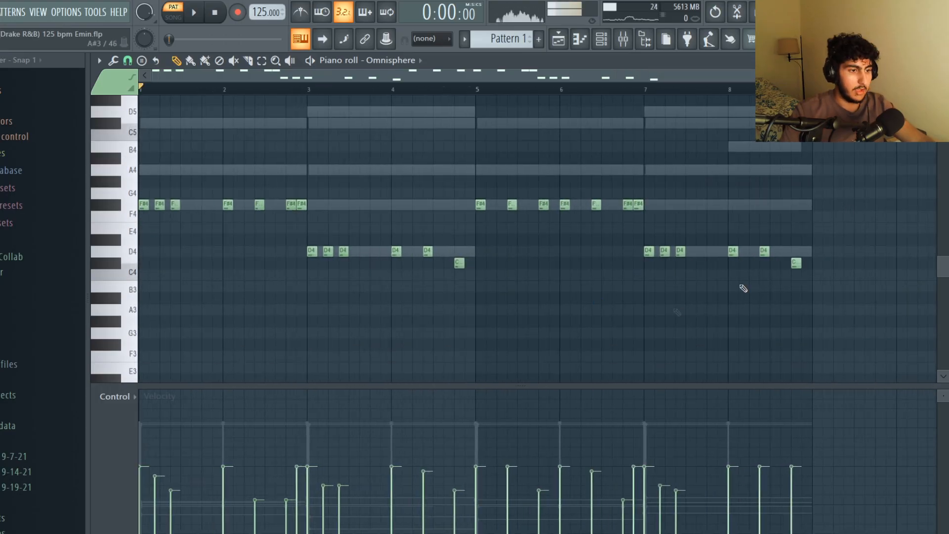
left_click_drag(884, 312, 286, 147)
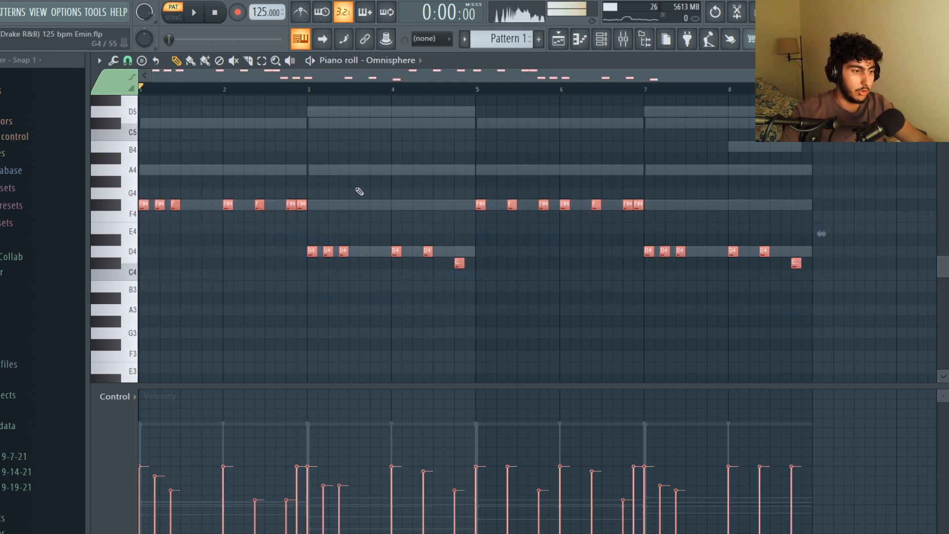
right_click(417, 212)
scroll(114, 178, "up", 4)
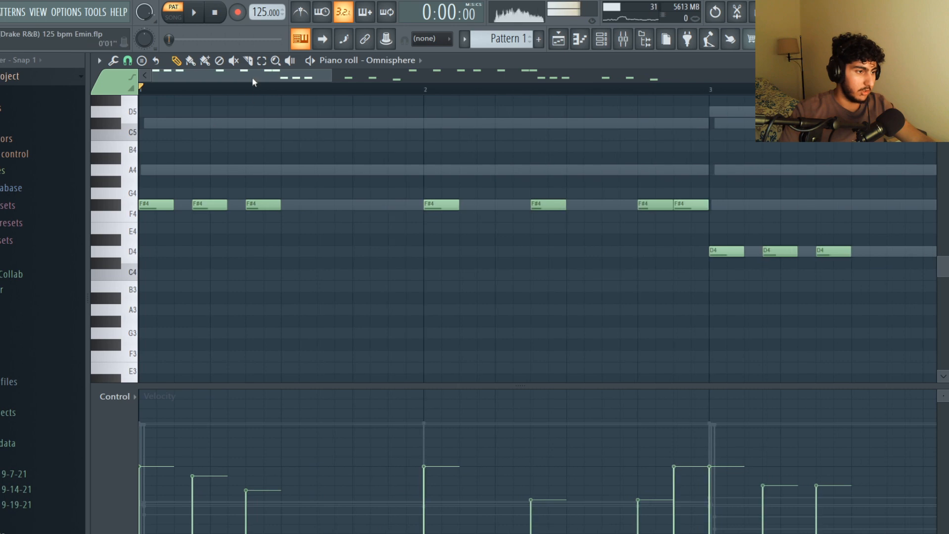
Try stretching the first three F#4 notes to wider spacing and squeezing them back, and undo the change
left_click_drag(250, 220, 163, 203)
left_click_drag(225, 205, 364, 213)
left_click_drag(421, 242, 139, 153)
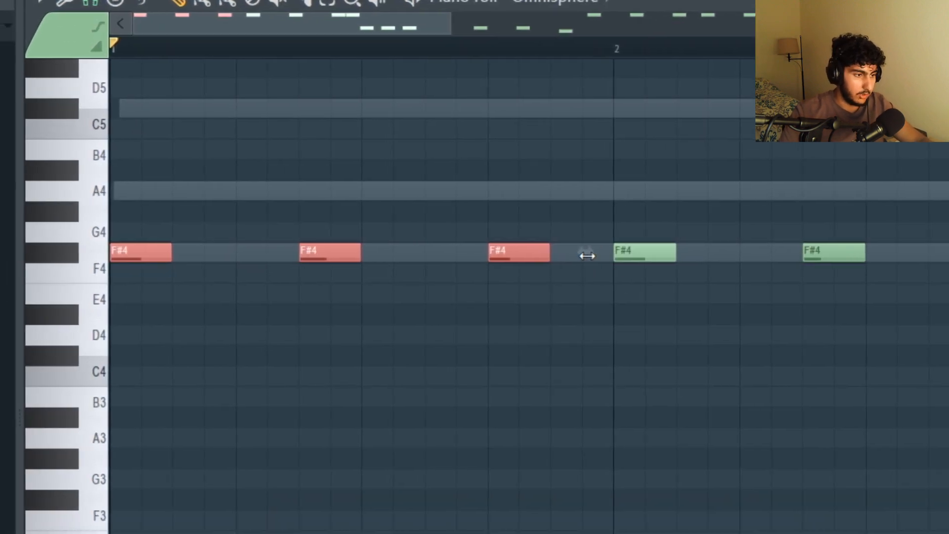
left_click_drag(582, 252, 448, 252)
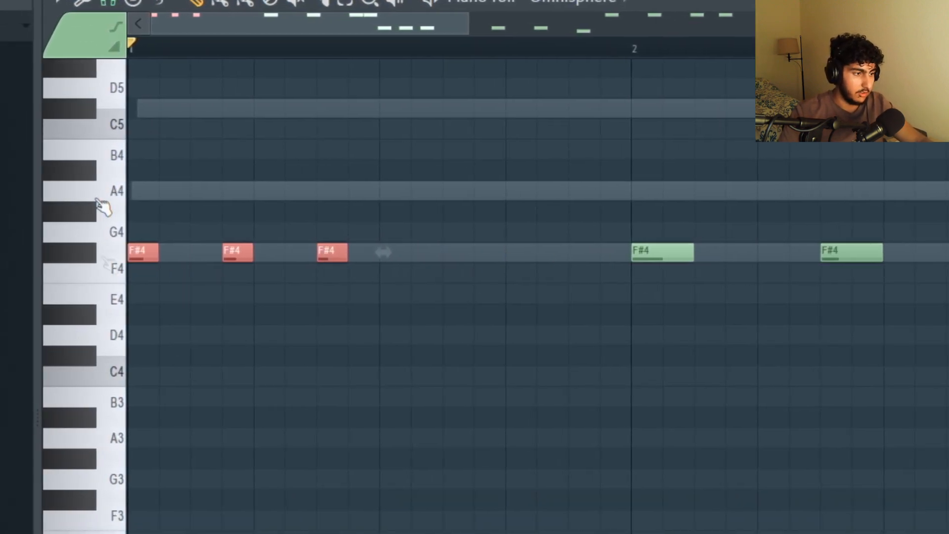
left_click(453, 192, "ctrl")
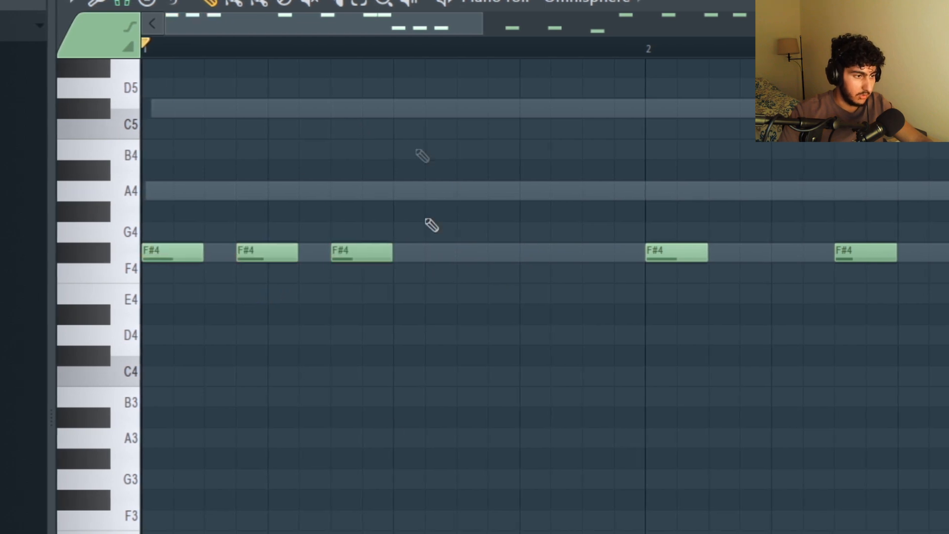
key("ctrl+z")
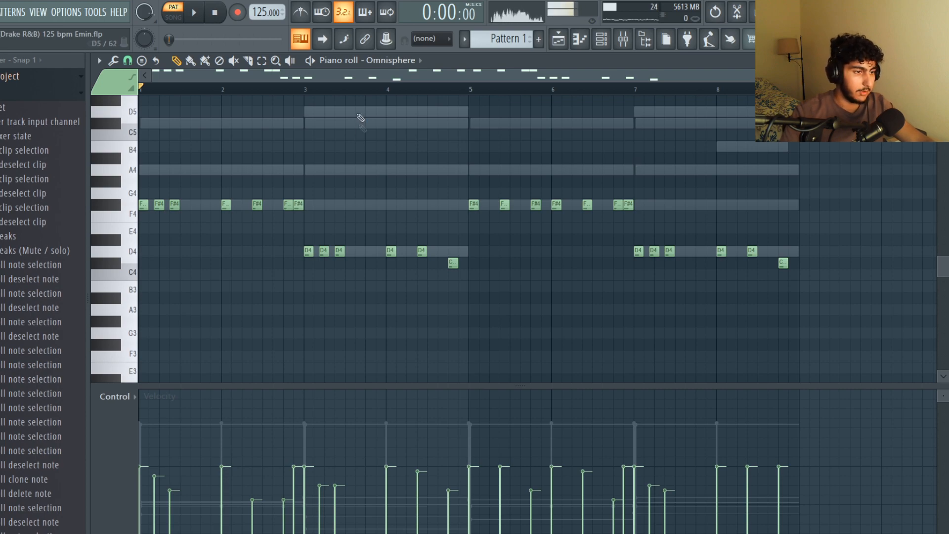
Play back the Omnisphere pattern, and select all the Arcade melody notes and play them back
key("space")
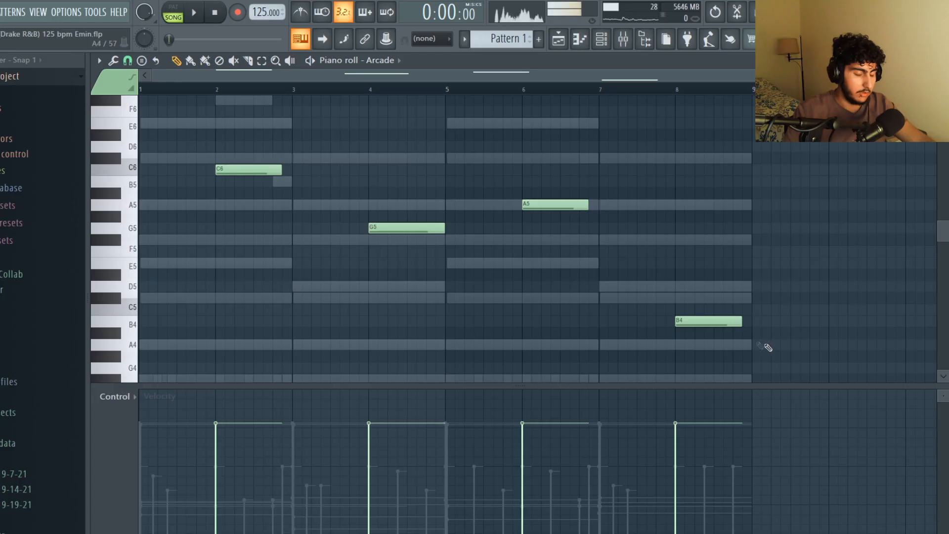
left_click_drag(767, 345, 584, 292)
key("ctrl+a")
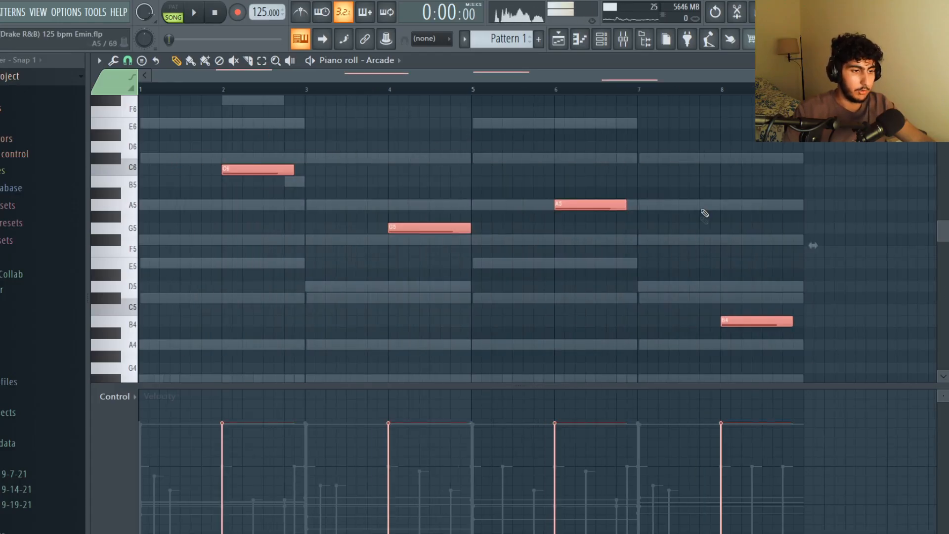
key("space")
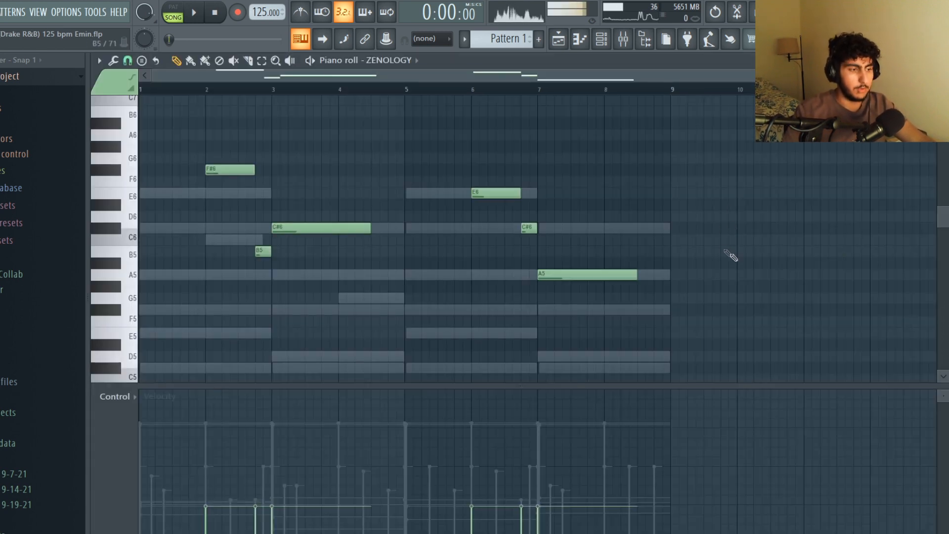
Examine the ZENOLOGY melody notes as a full selection, deselect them and play the melody back
key("ctrl+a")
scroll(266, 146, "up", 1)
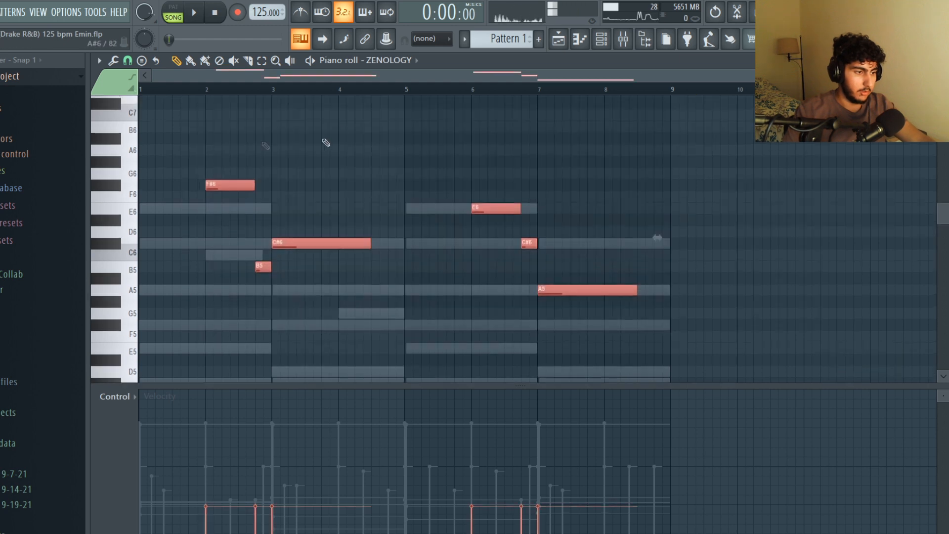
scroll(478, 155, "down", 2)
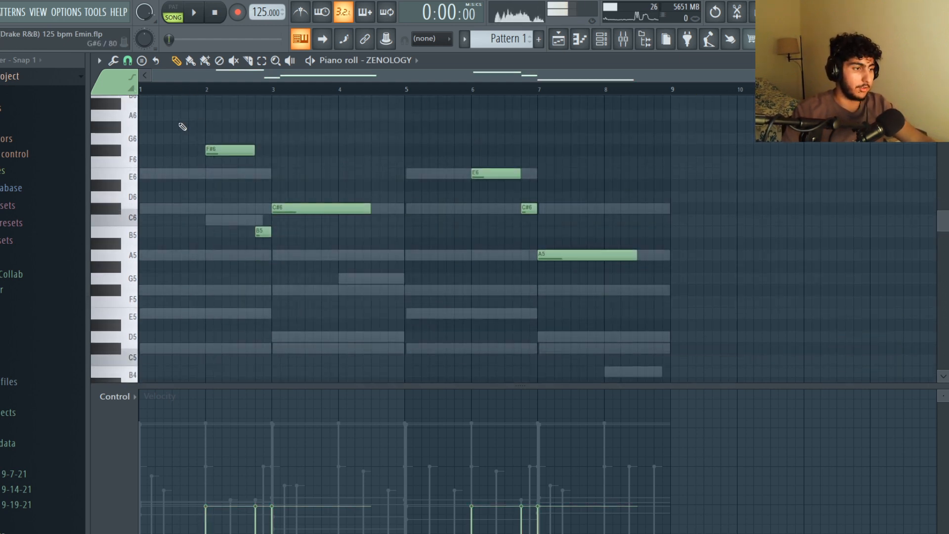
key("space")
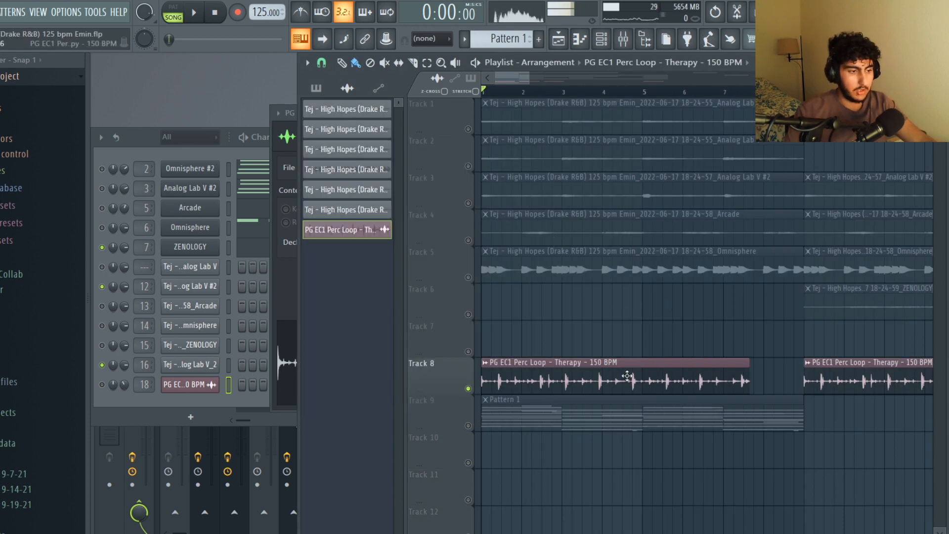
Time-stretch the PG EC1 Perc Loop clip on Track 8 in Stretch mode to fill eight bars, and play it
double_click(627, 375)
left_click_drag(472, 111, 328, 112)
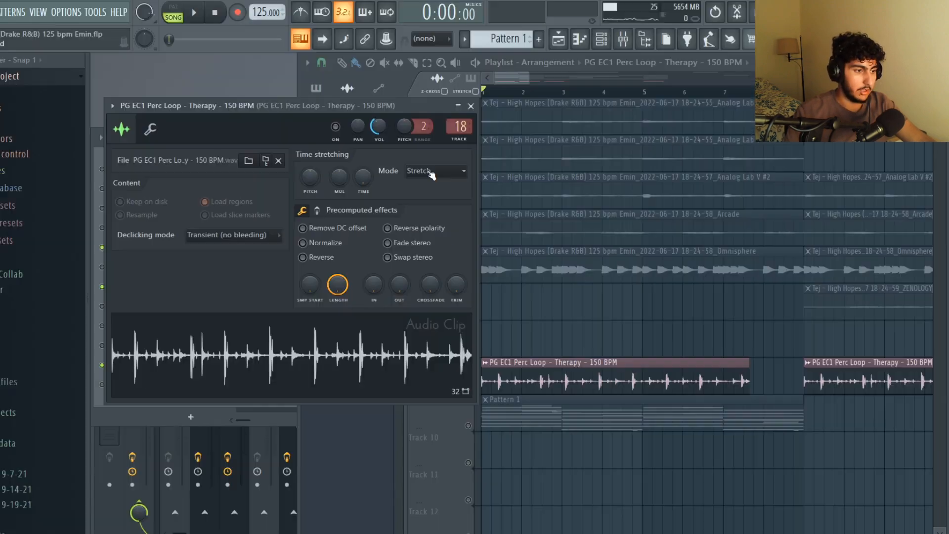
left_click(633, 128)
left_click(652, 190)
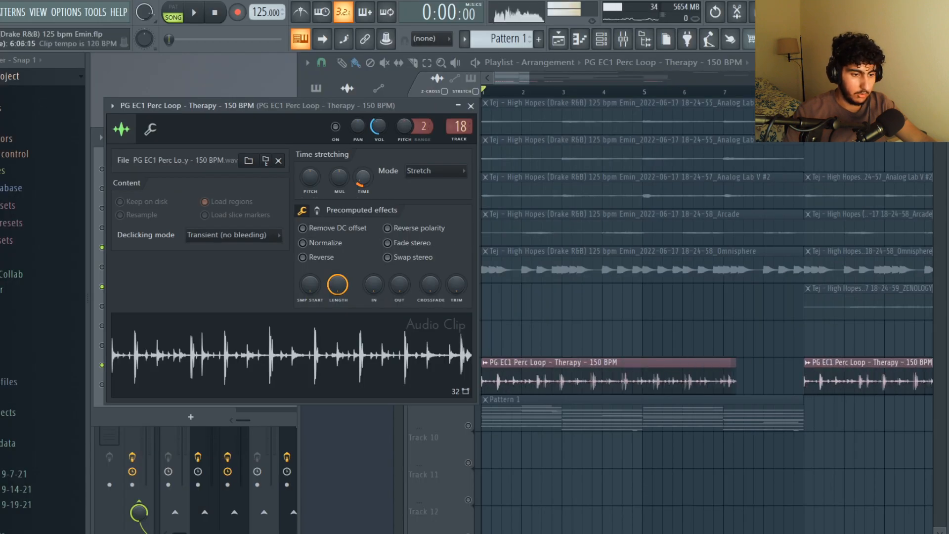
right_click(684, 337)
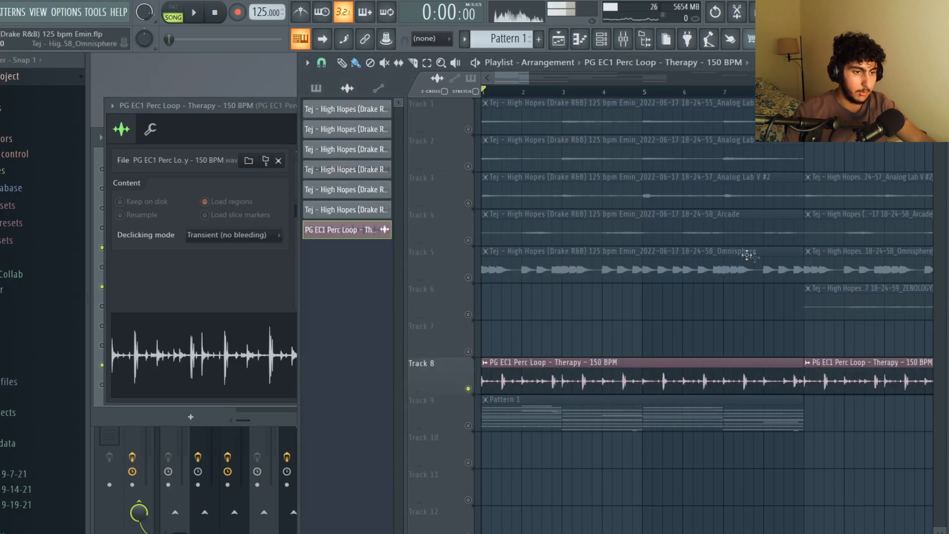
key("space")
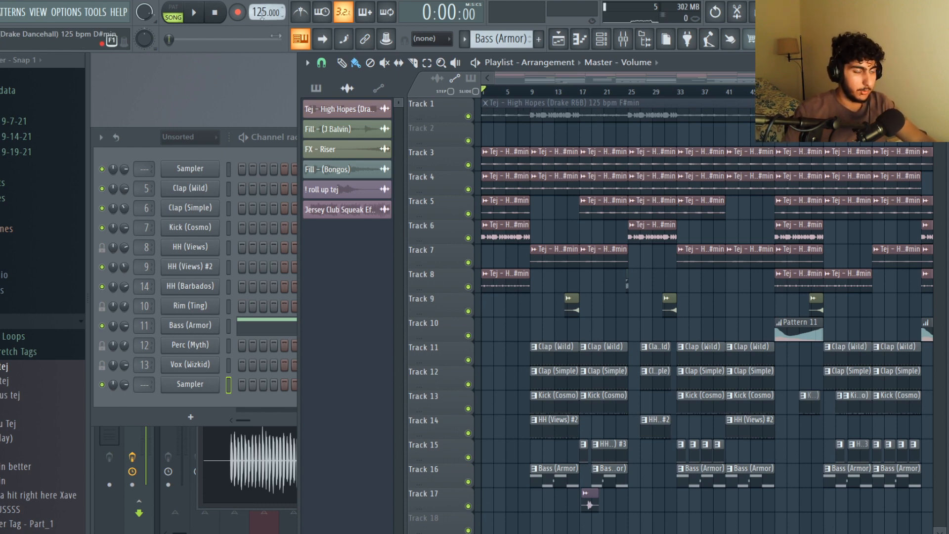
Open the High Hopes loop clip on Track 3 and select the clap, kick, hi-hat and bass clips in bars 17 to 25
double_click(548, 164)
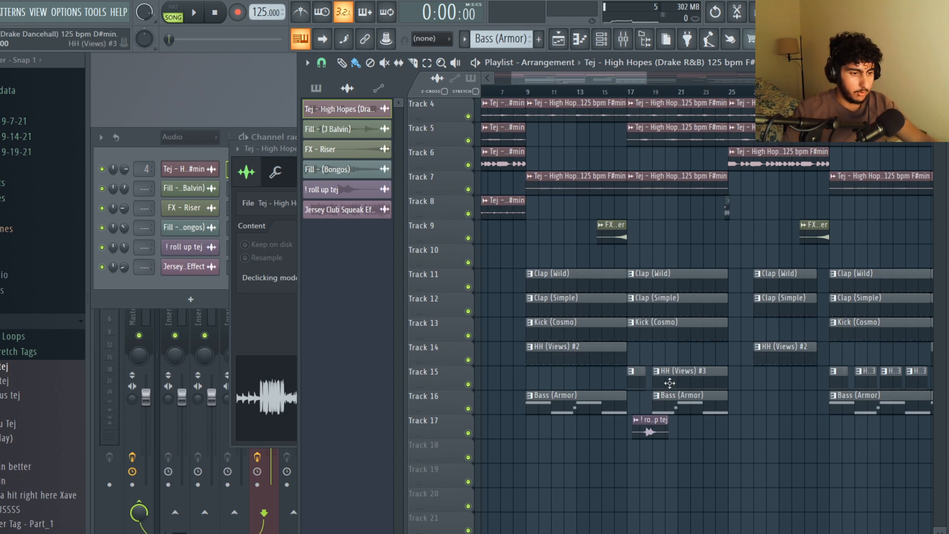
left_click_drag(718, 400, 635, 293)
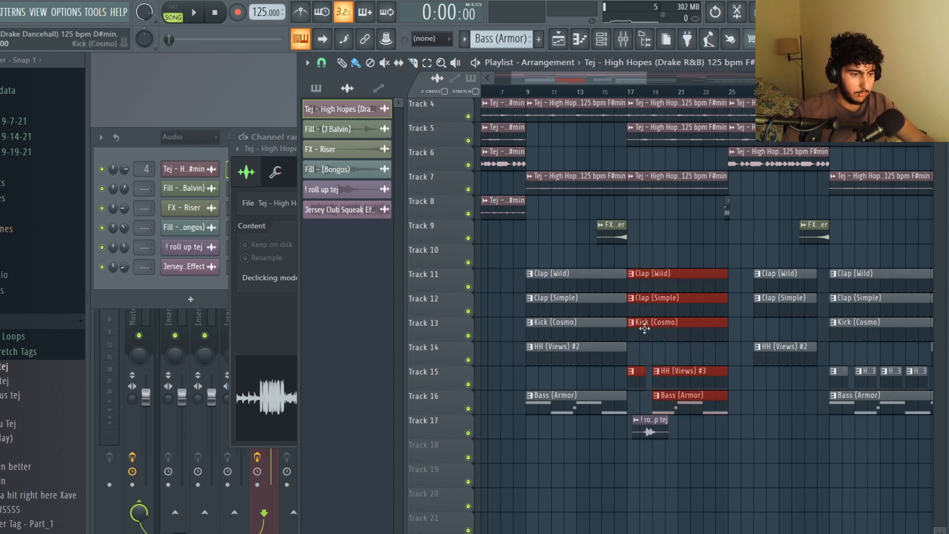
Solo the FX riser track, Track 9, across the whole arrangement and bring the other tracks back
scroll(624, 278, "down", 5)
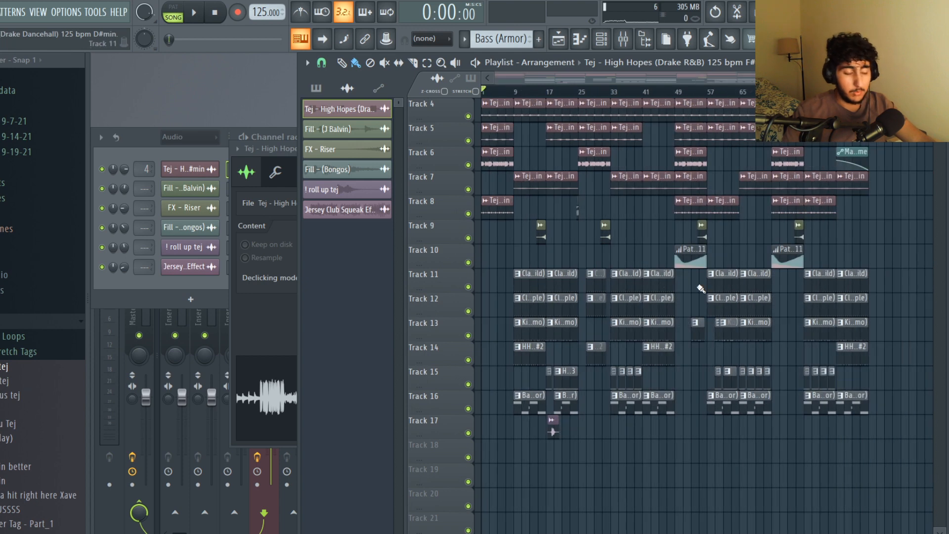
right_click(468, 238)
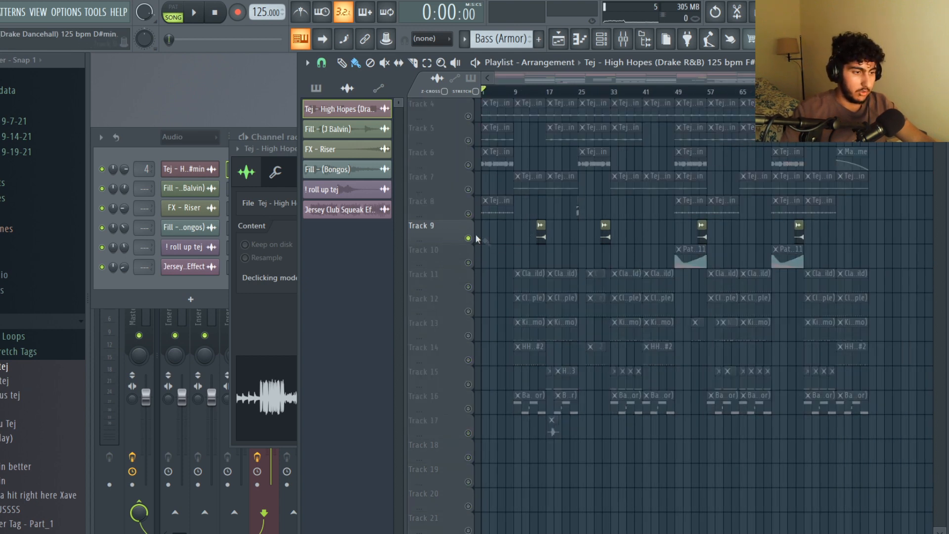
right_click(468, 238)
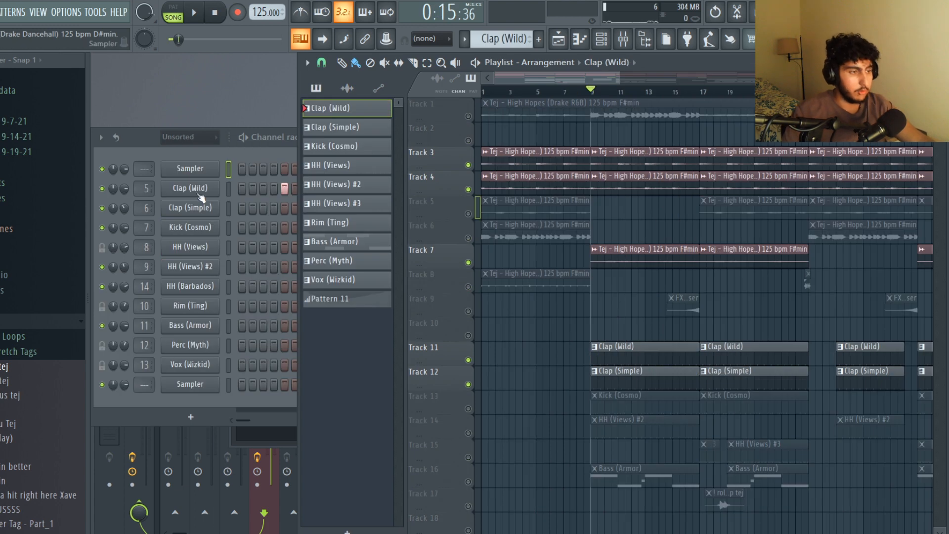
Open the Clap (Wild) and Clap (Simple) samples from the channel rack to inspect their waveforms
left_click(199, 193)
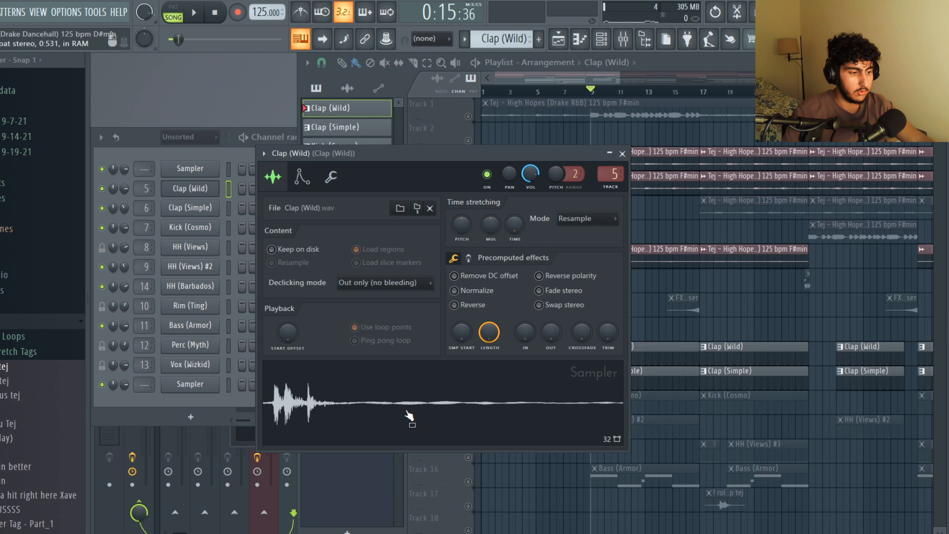
left_click(190, 207)
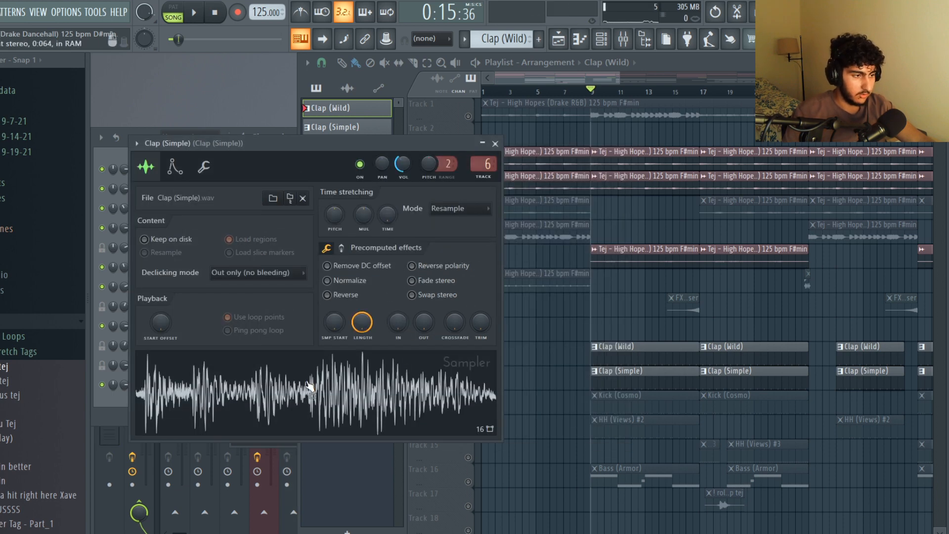
key("F6")
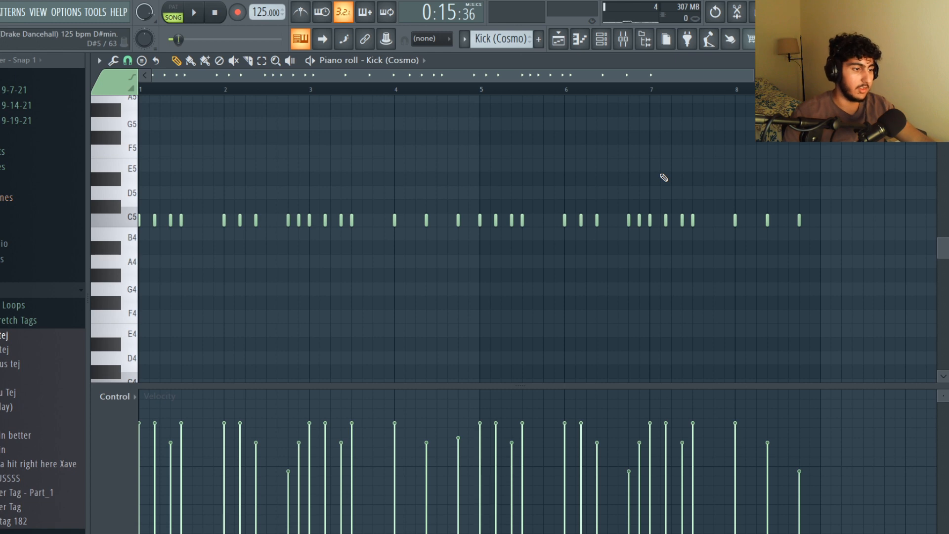
Examine the Kick (Cosmo) and HH (Views) #2 notes in the piano roll and play each pattern back
scroll(173, 194, "up", 4)
left_click_drag(295, 81, 286, 80)
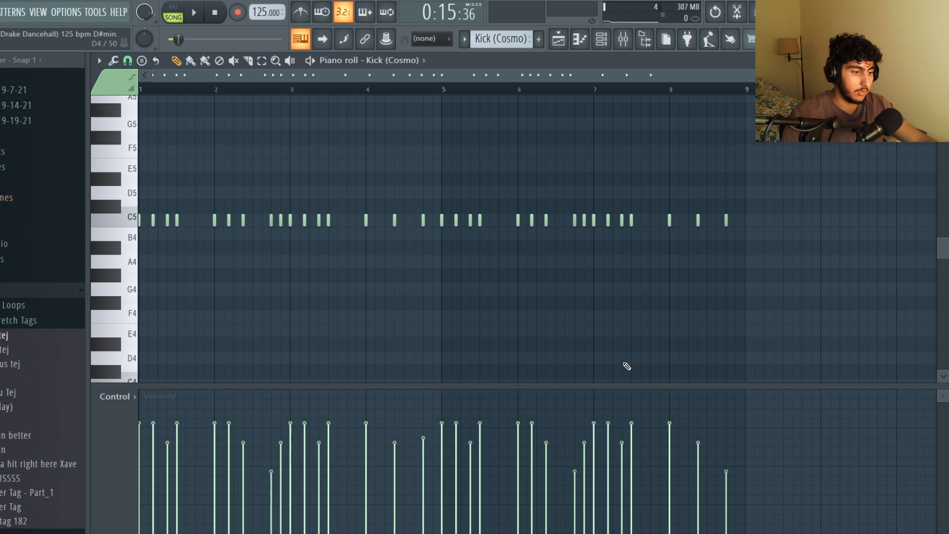
scroll(461, 129, "up", 1)
key("space")
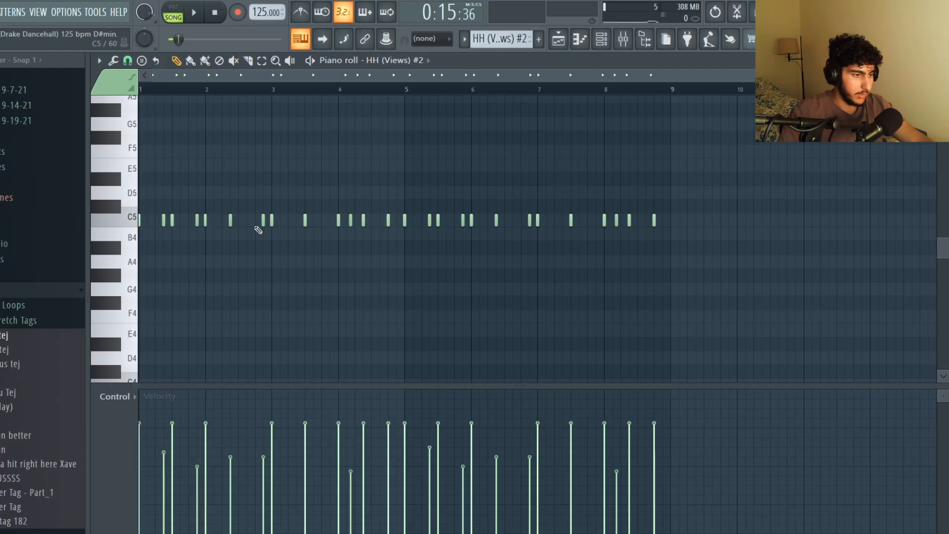
scroll(190, 147, "up", 2)
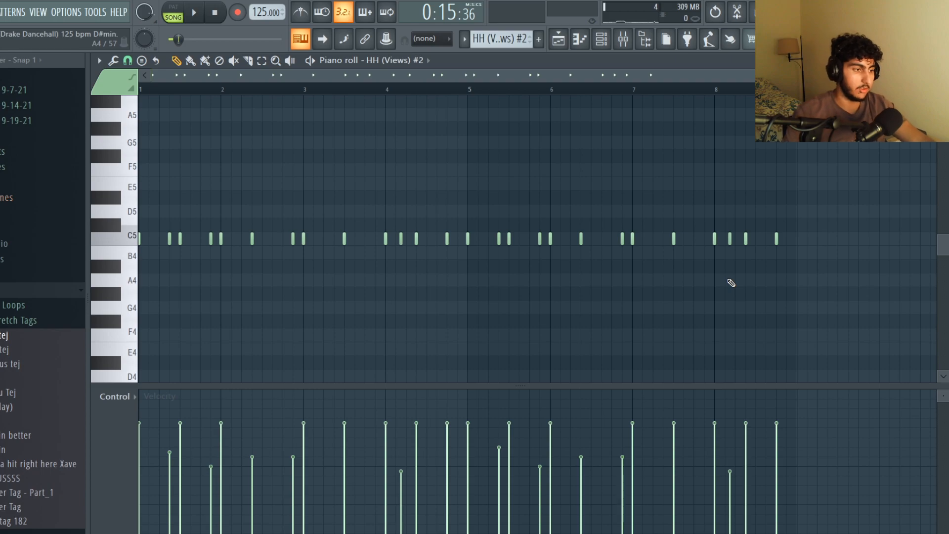
key("space")
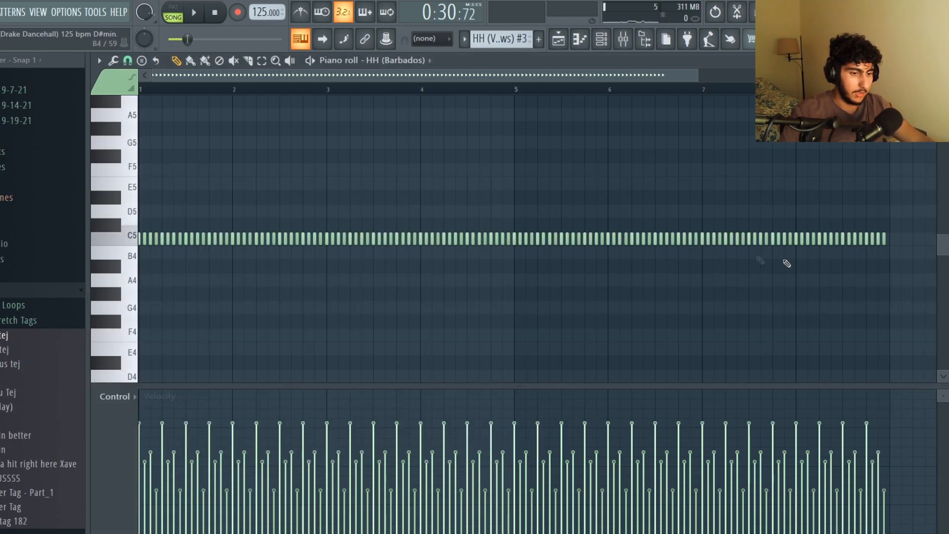
Examine the HH (Barbados) notes and their velocities in the HH (Views) #3 pattern, with the first bar selected
scroll(228, 233, "up", 5)
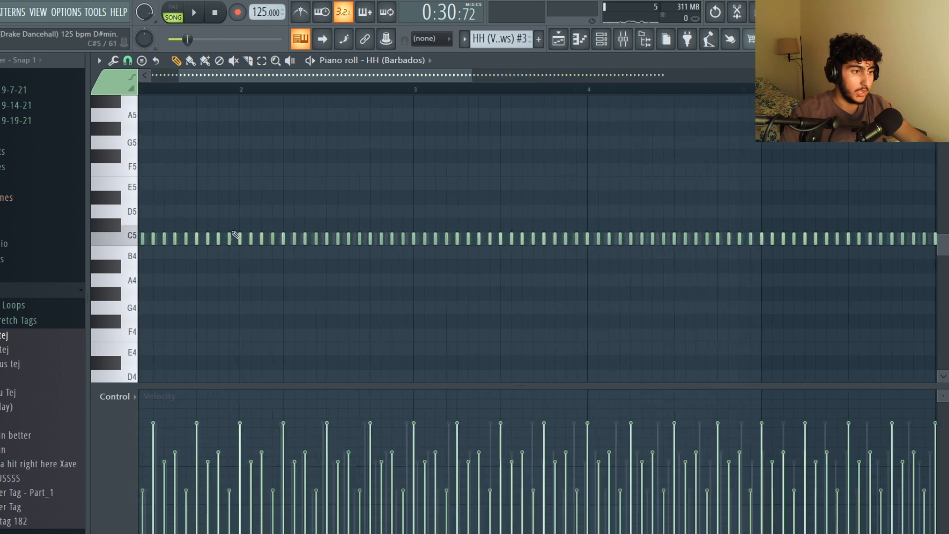
scroll(301, 95, "down", 6)
scroll(231, 153, "up", 1)
scroll(270, 78, "left", 2)
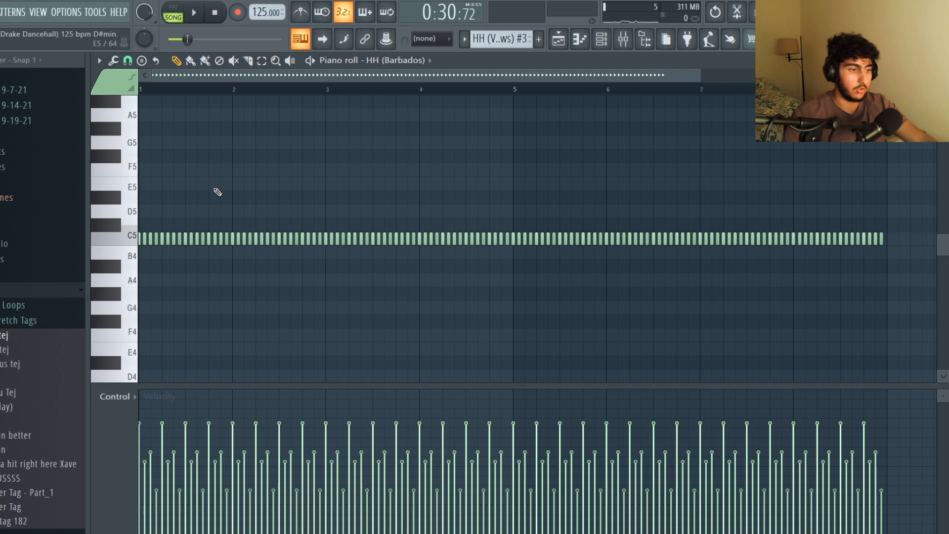
scroll(216, 191, "up", 3)
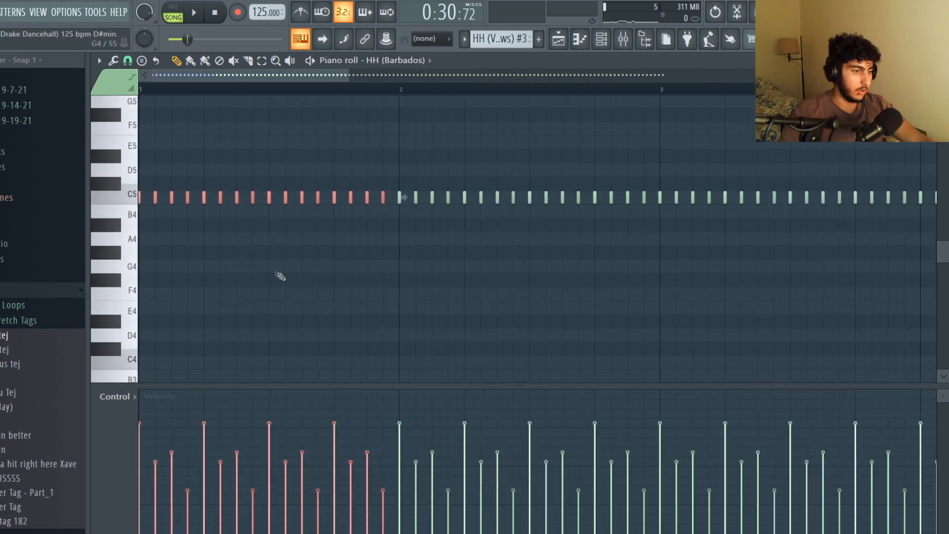
scroll(284, 278, "down", 2)
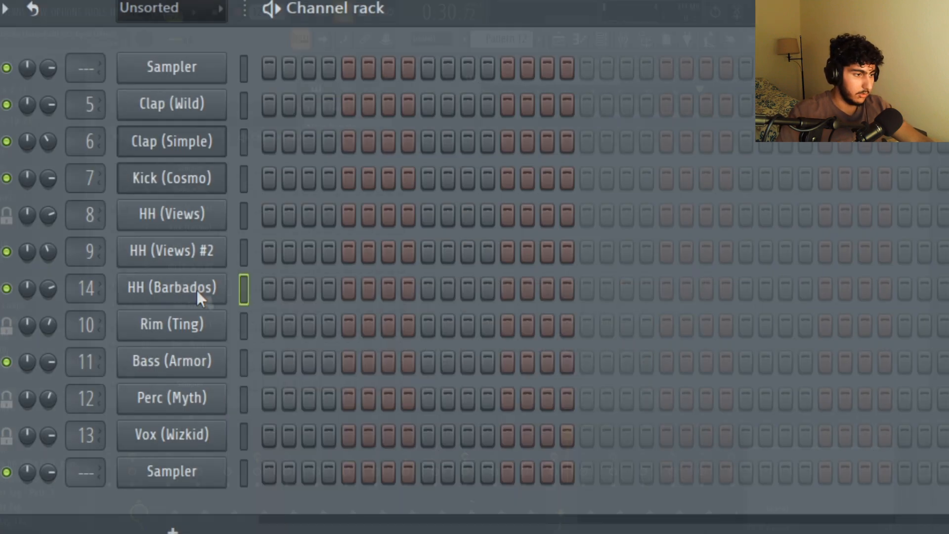
Fill every fourth step of the HH (Barbados) channel in Pattern 12 and open its piano roll
right_click(207, 291)
left_click(523, 384)
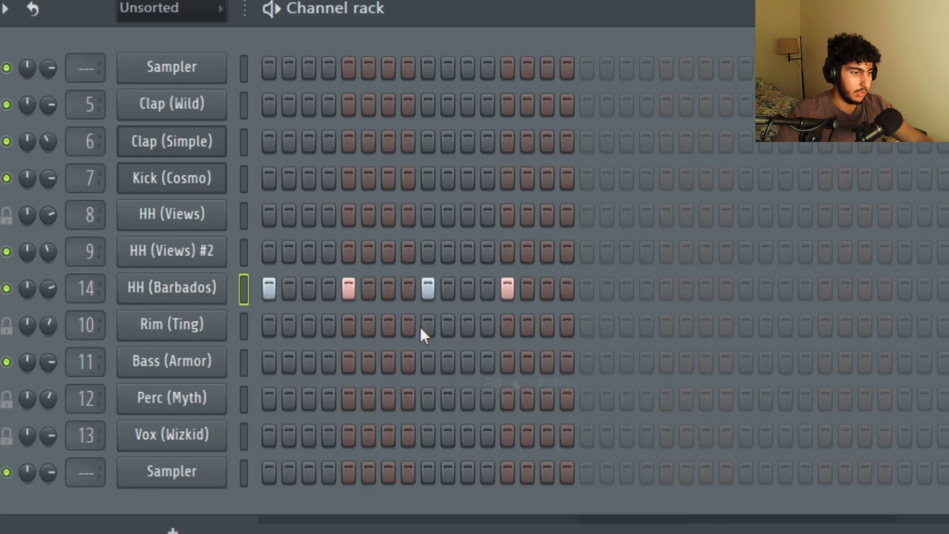
right_click(212, 297)
left_click(270, 287)
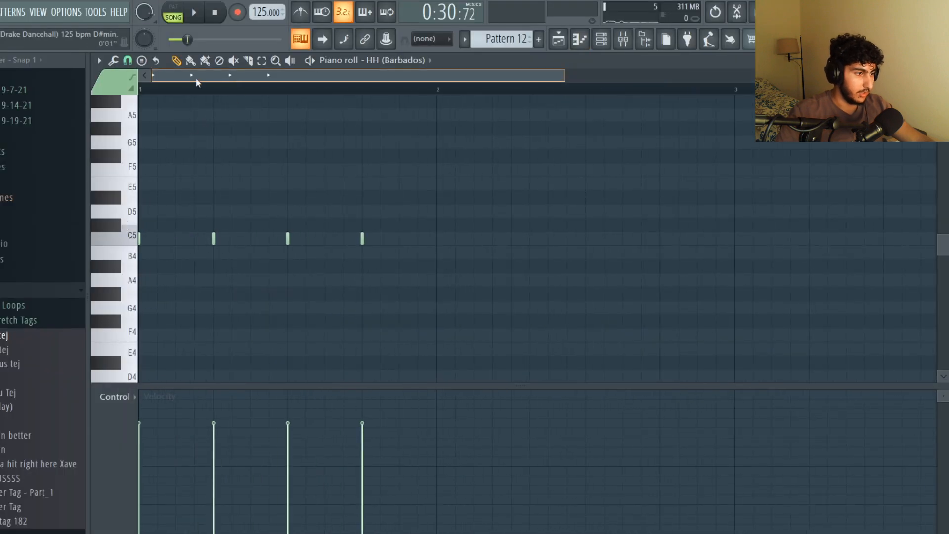
Copy the four hi-hat notes on C5, place the copies halfway between the originals and lower the copies' velocity
scroll(462, 195, "down", 2)
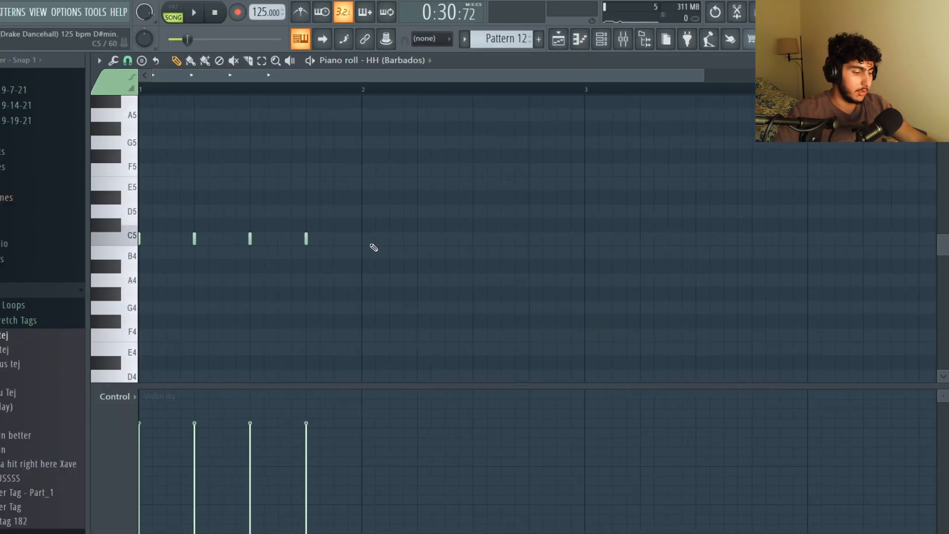
key("ctrl+c")
key("ctrl+v")
left_click_drag(250, 240, 277, 239)
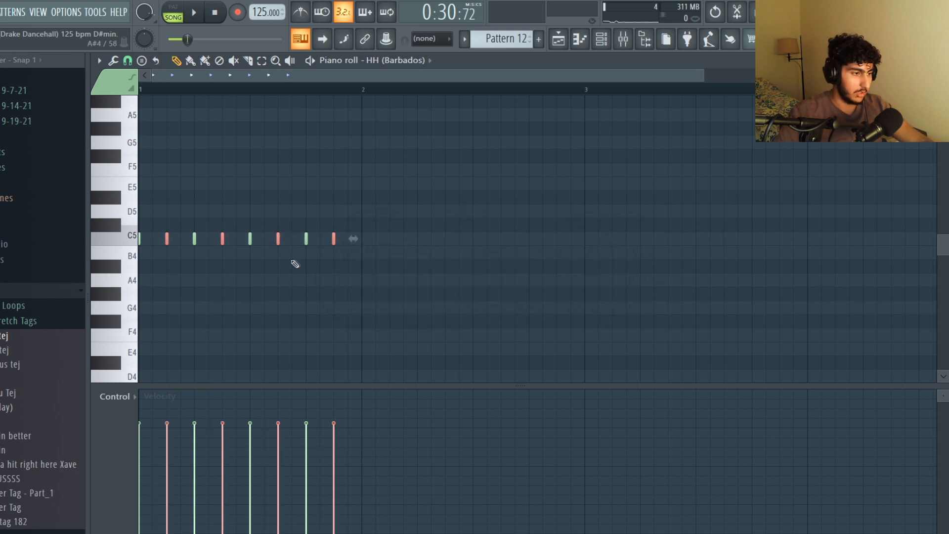
scroll(295, 264, "down", 1)
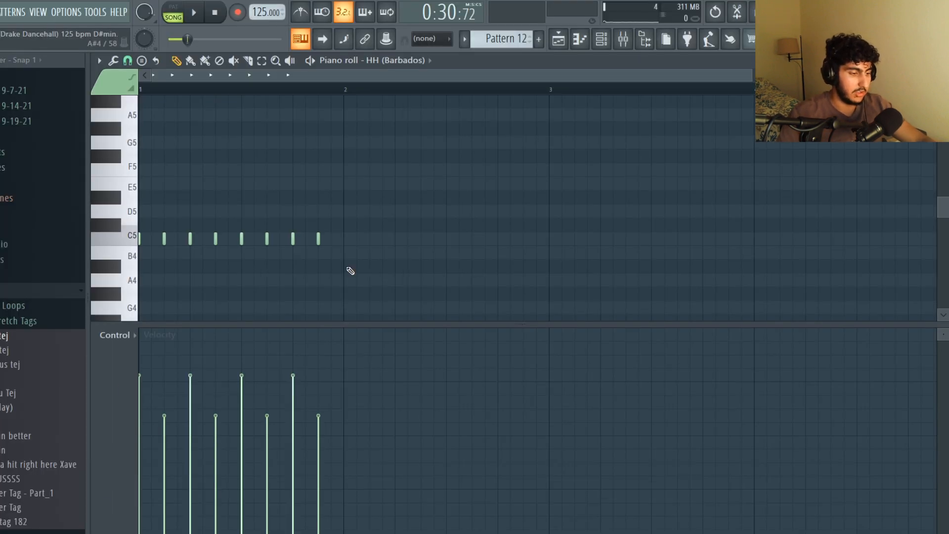
Paste a copy of the eight hi-hat notes into the gaps between them and lower the pasted notes' velocity
key("ctrl+v")
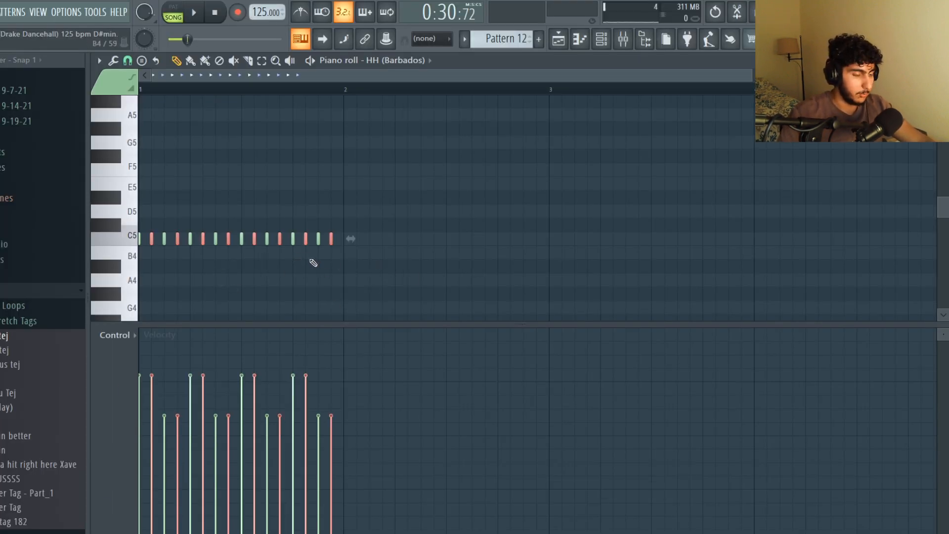
scroll(394, 267, "down", 3)
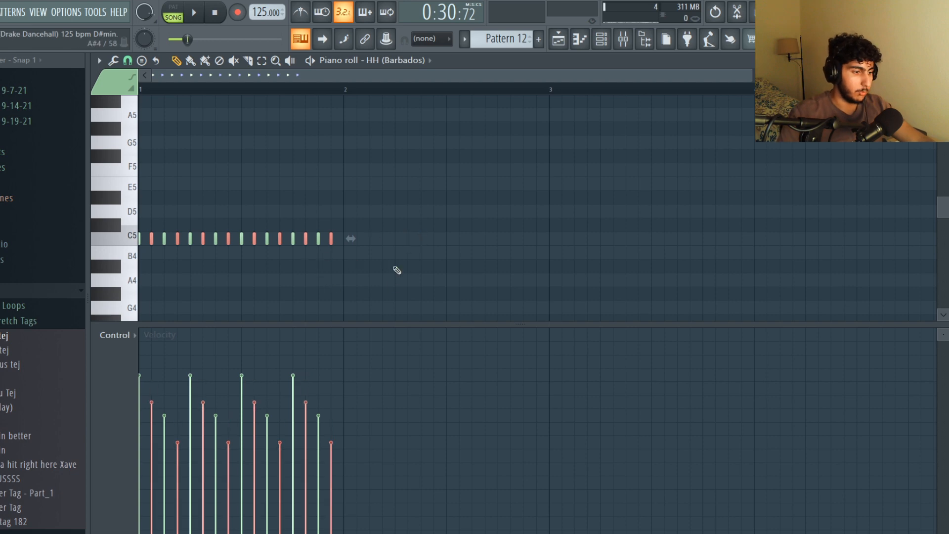
scroll(394, 268, "up", 1)
scroll(394, 268, "down", 5)
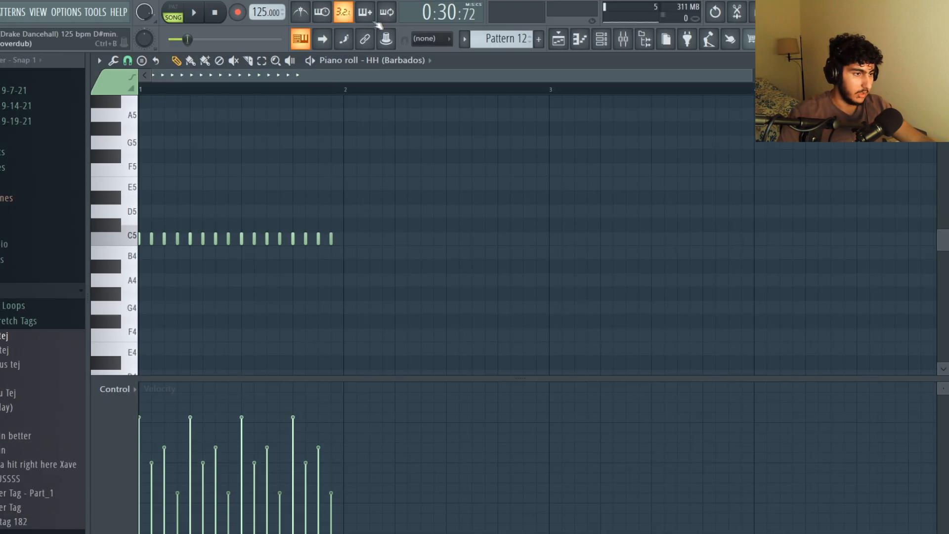
Duplicate the one-bar hi-hat pattern seven times to fill eight bars, and deselect the notes
scroll(334, 99, "down", 2)
key("ctrl+a")
key("ctrl+b")
key("ctrl+b")
key("ctrl+b")
key("ctrl+b")
key("ctrl+b")
key("ctrl+b")
key("ctrl+b")
key("ctrl+d")
Play back the HH (Barbados) hi-hats in the HH (Views) #3 pattern
scroll(495, 161, "down", 3)
scroll(397, 168, "up", 2)
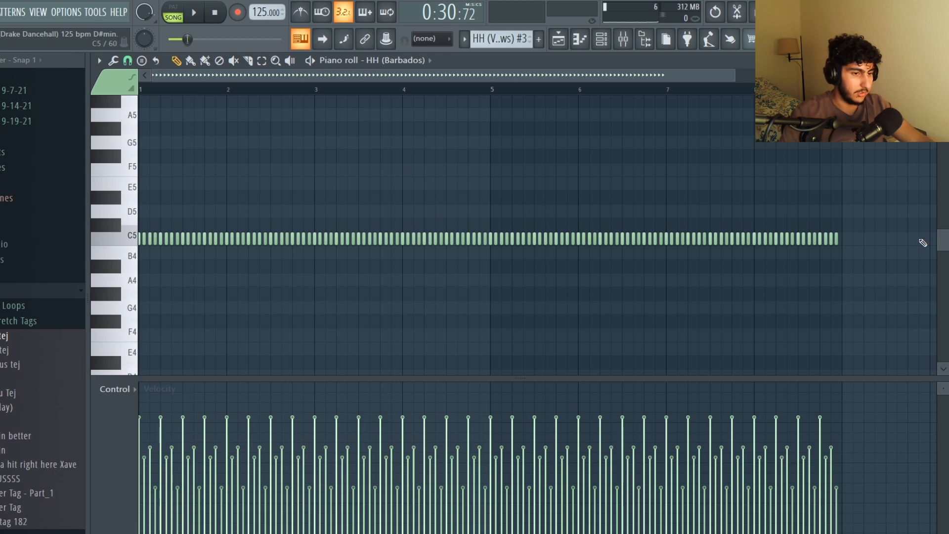
key("space")
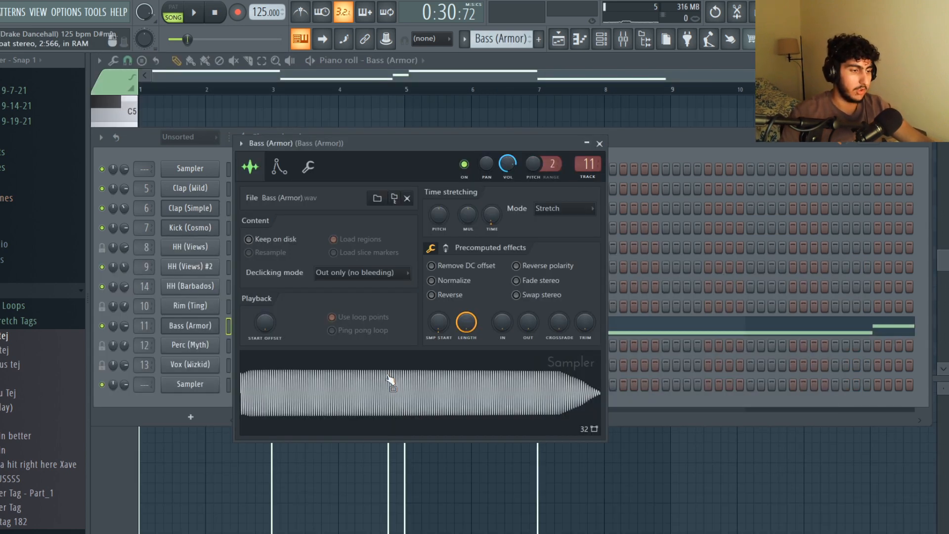
Preview the Bass (Armor) sample, and select its long D4 and A#3 notes in the piano roll
left_click(397, 386)
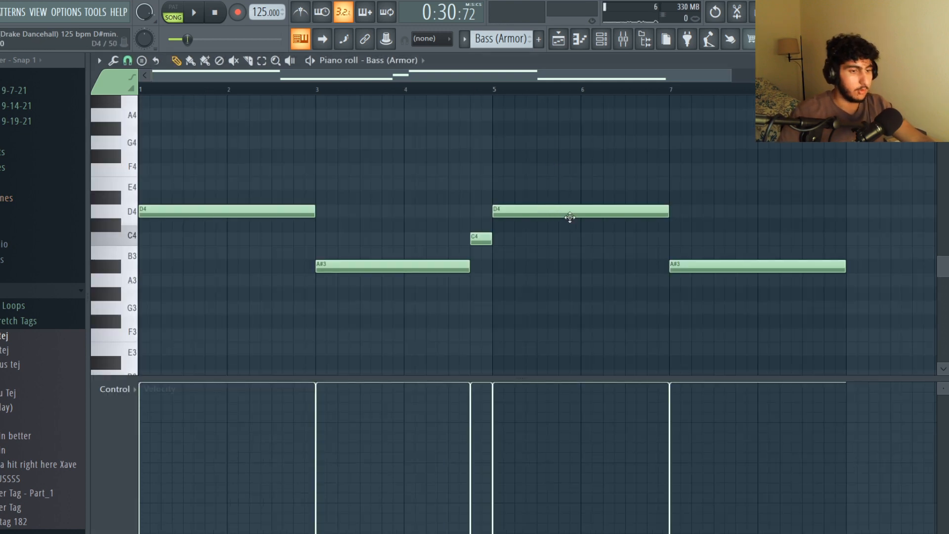
left_click_drag(448, 317, 224, 175)
left_click_drag(538, 191, 769, 349)
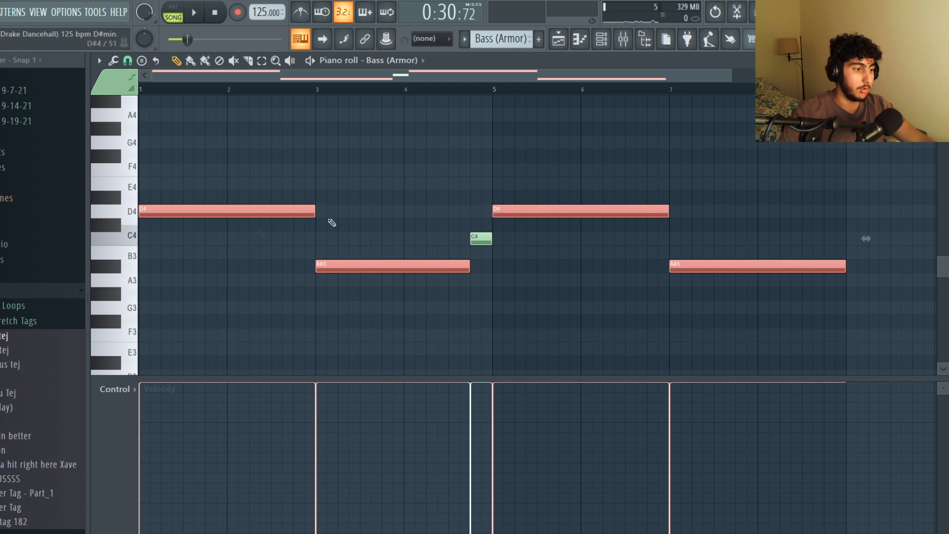
Select only the first D4 and A#3 bass notes and transpose them up four semitones
left_click_drag(372, 263, 208, 204)
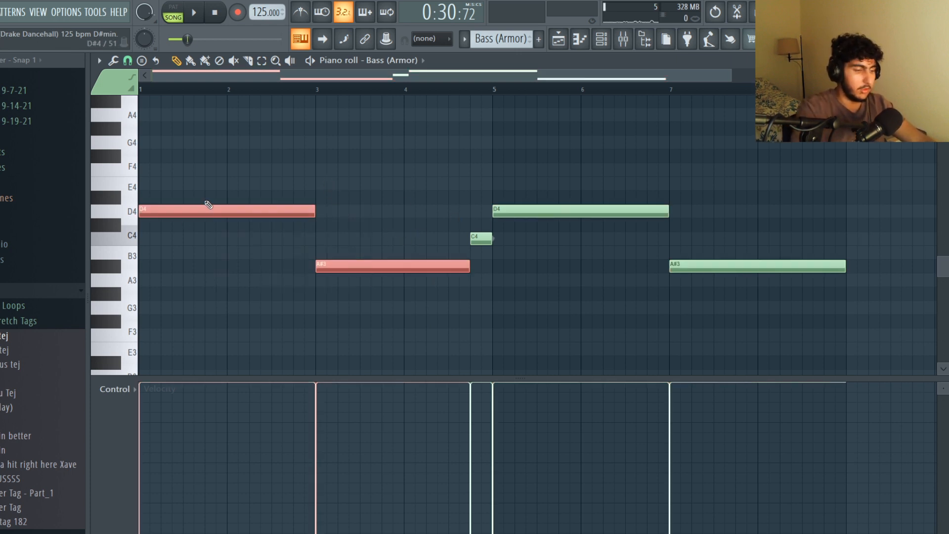
key("Up")
key("Up")
key("Up")
key("Up")
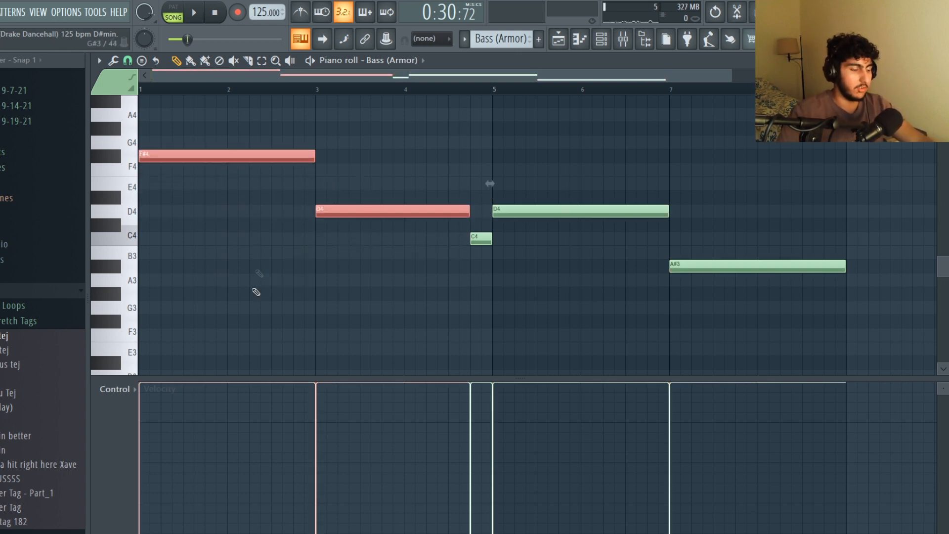
Transpose the first two bass notes back down four semitones to D4 and A#3, and deselect them
left_click(257, 254, "ctrl")
left_click_drag(363, 231, 243, 139)
key("shift+Down")
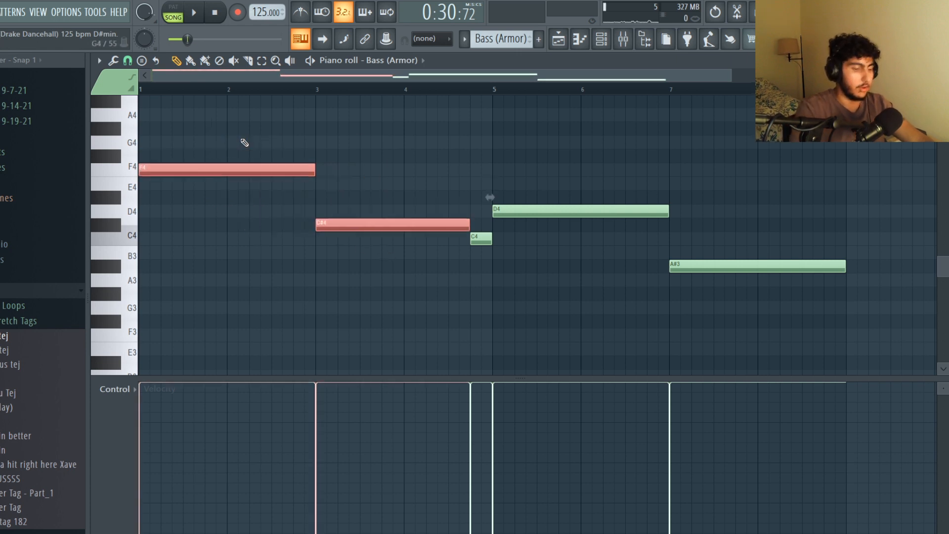
key("Down")
key("Down")
key("Down")
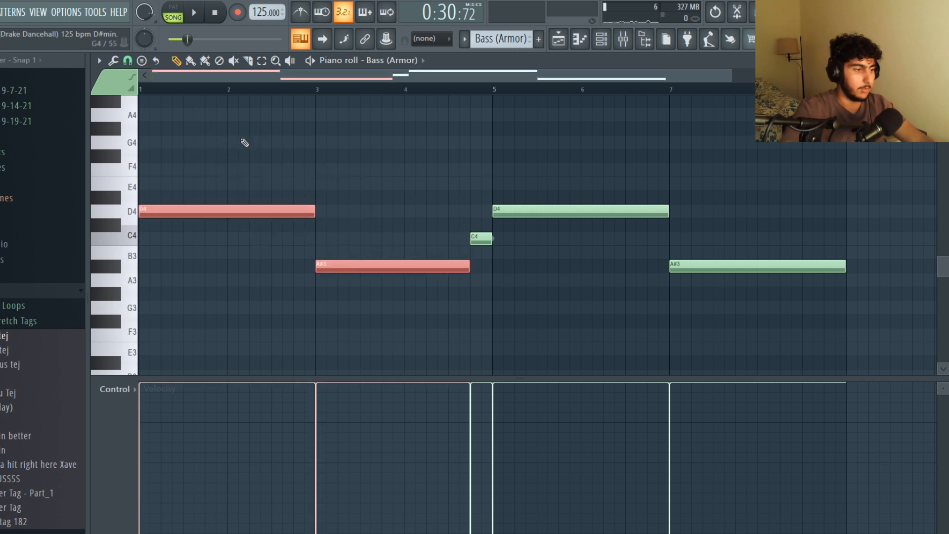
left_click(241, 139, "ctrl")
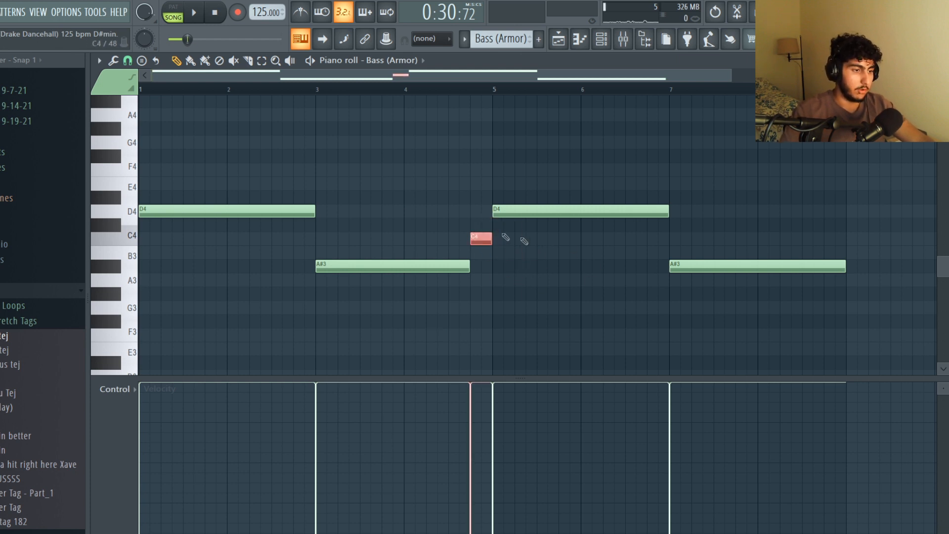
Examine how the short C4 bass note before bar 5 links the A#3 and D4 notes, using selections around it
left_click_drag(511, 205, 449, 286)
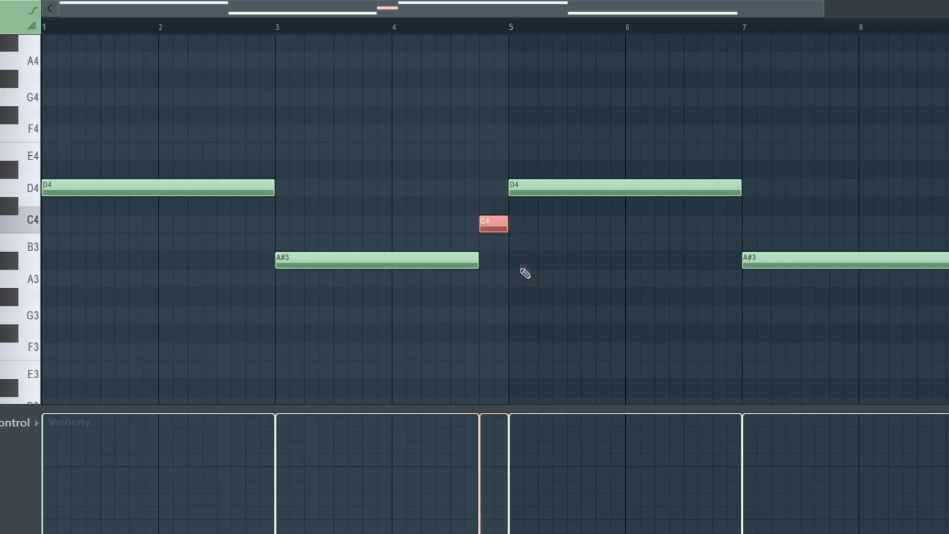
left_click_drag(400, 212, 414, 304)
left_click(626, 188, "ctrl+shift")
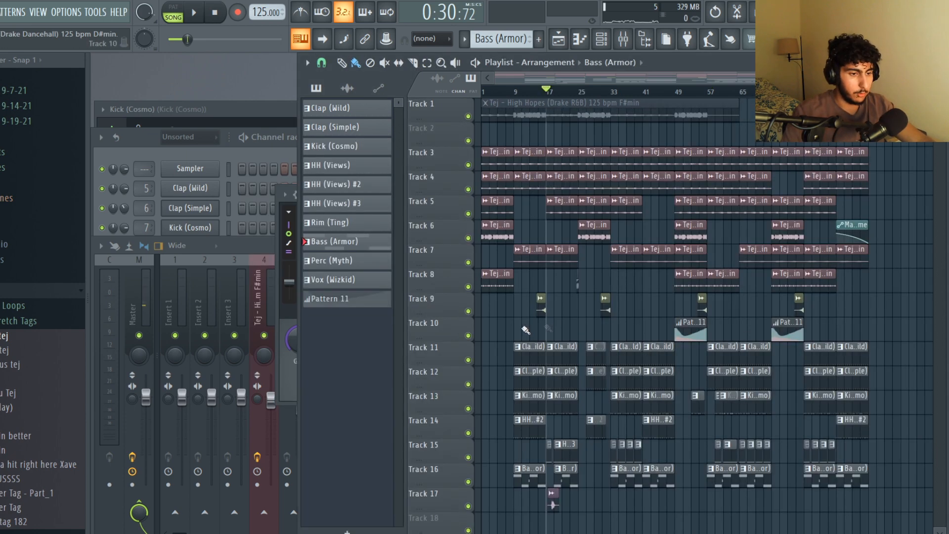
Examine the playlist arrangement around bar 49, including the Pattern 11 automation and the FX riser
scroll(536, 304, "up", 5)
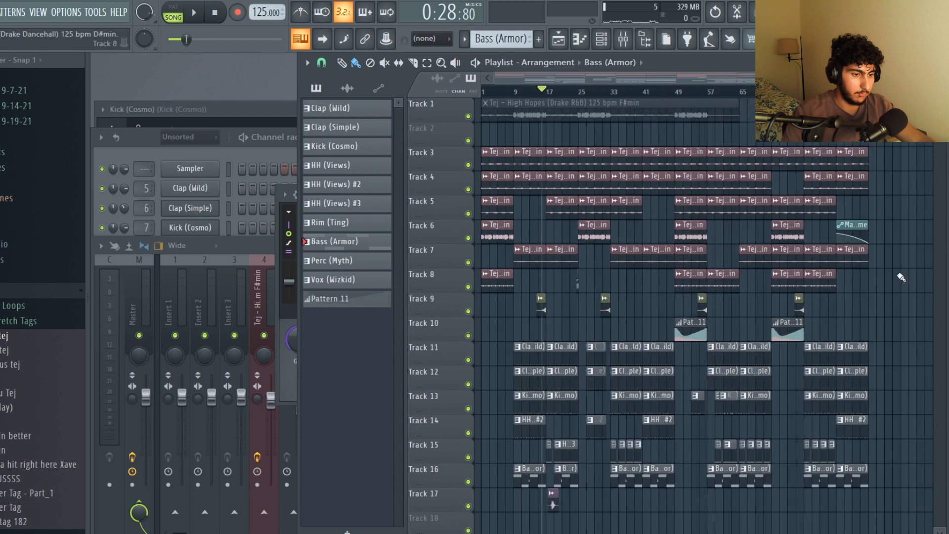
scroll(576, 271, "up", 6)
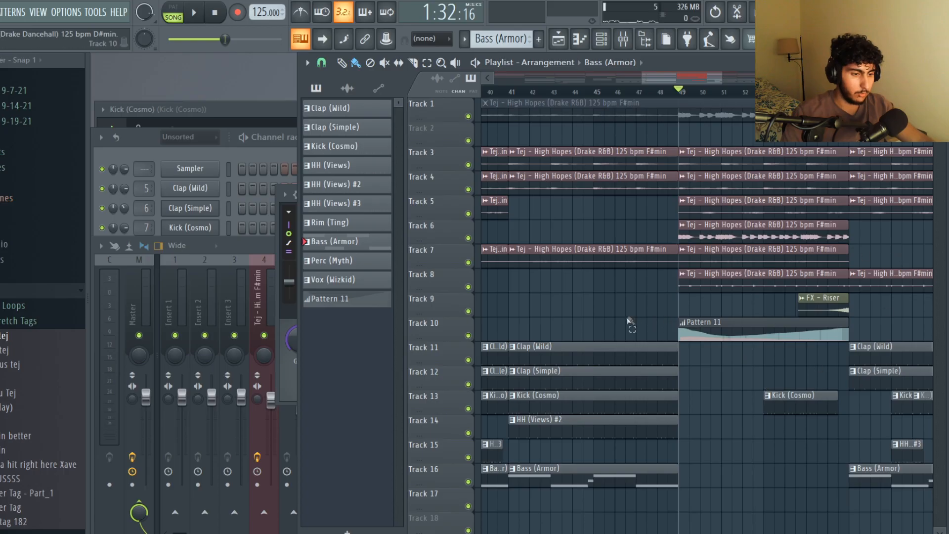
Play the Pattern 11 section from bar 49 to examine its low-pass automation in Fruity parametric EQ 2
left_click(711, 330)
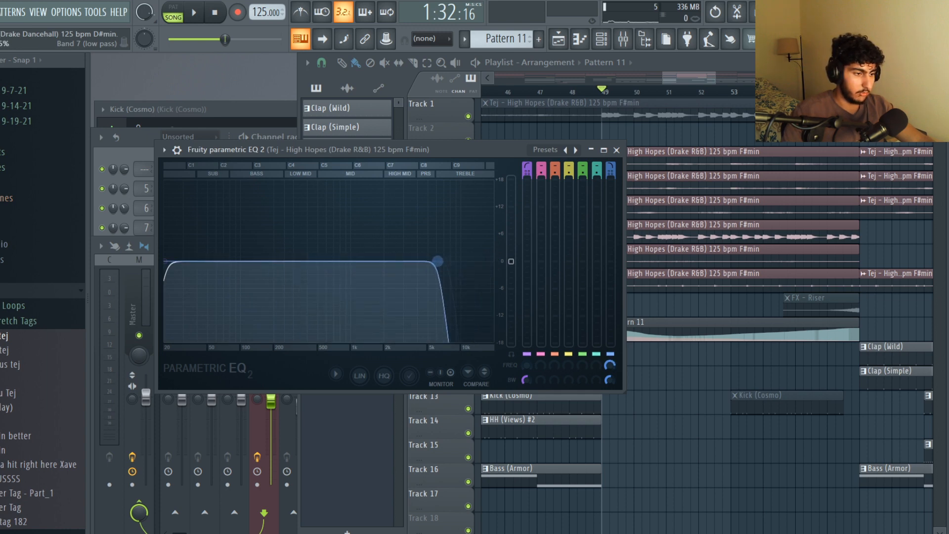
key("space")
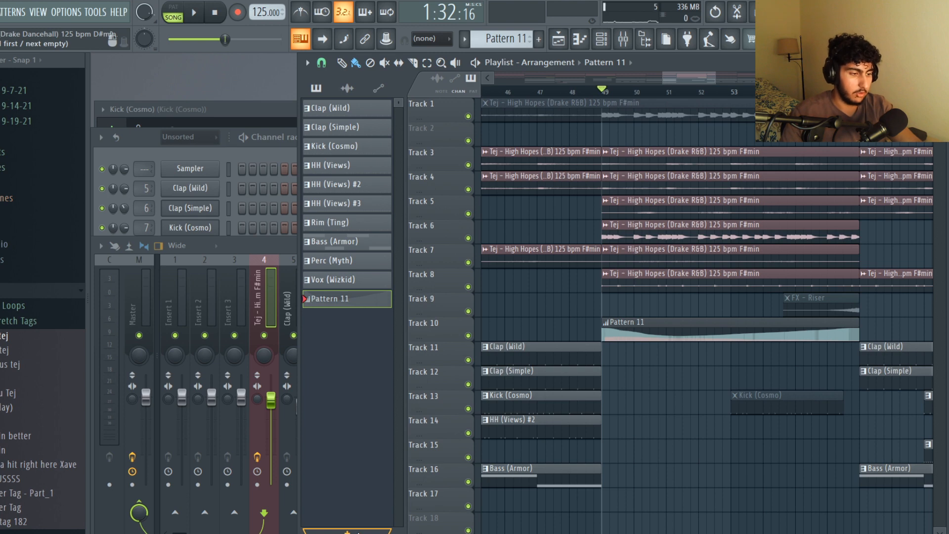
Create a new empty pattern, Pattern 12, and place it on Track 15 from bar 49 to bar 57
left_click(357, 532)
left_click_drag(633, 448, 885, 446)
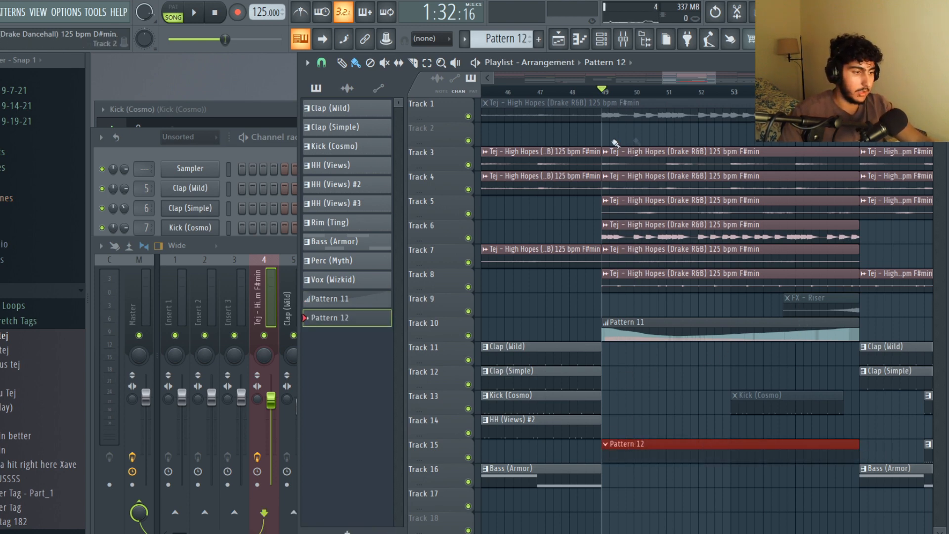
Bring up Fruity parametric EQ 2 from the Tej - High Hopes mixer track's effect slots and reposition its window
left_click_drag(295, 269, 699, 300)
left_click(805, 295)
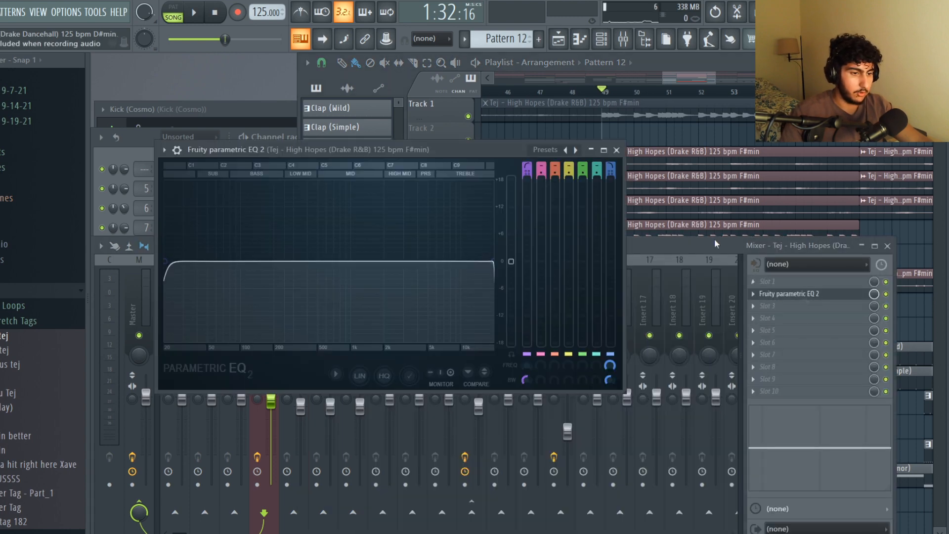
left_click_drag(456, 147, 469, 159)
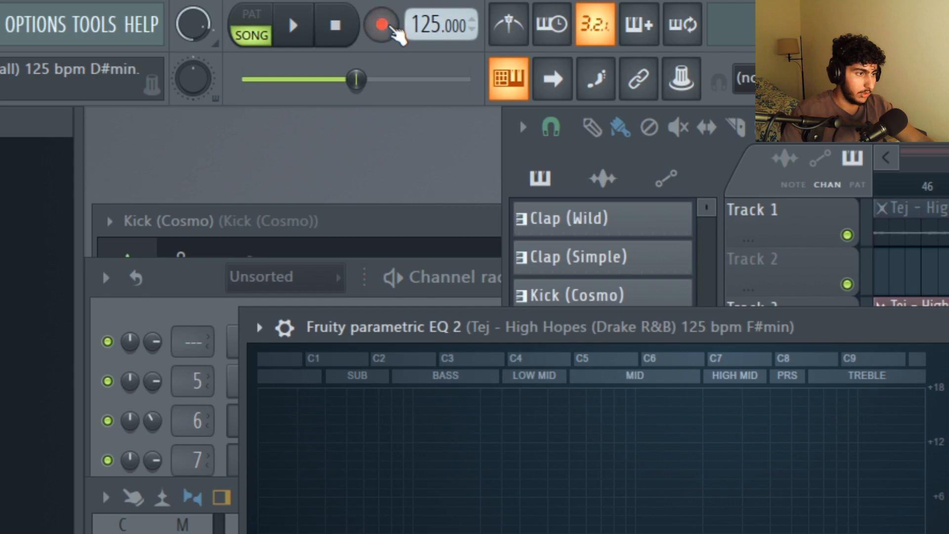
Record notes and automation into Pattern 12 from bar 49, sweeping the EQ's band 7 low-pass frequency down and back up, and select the clip
left_click(241, 13)
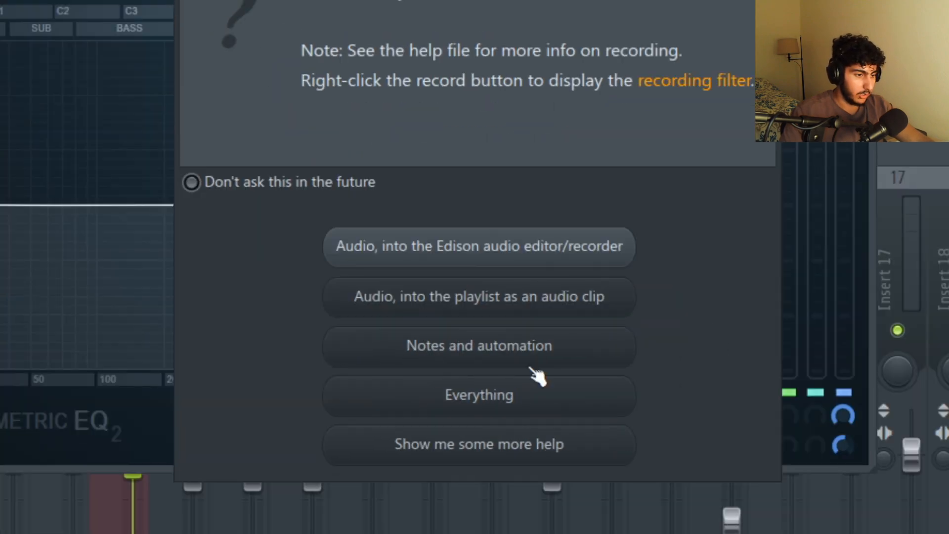
left_click(612, 362)
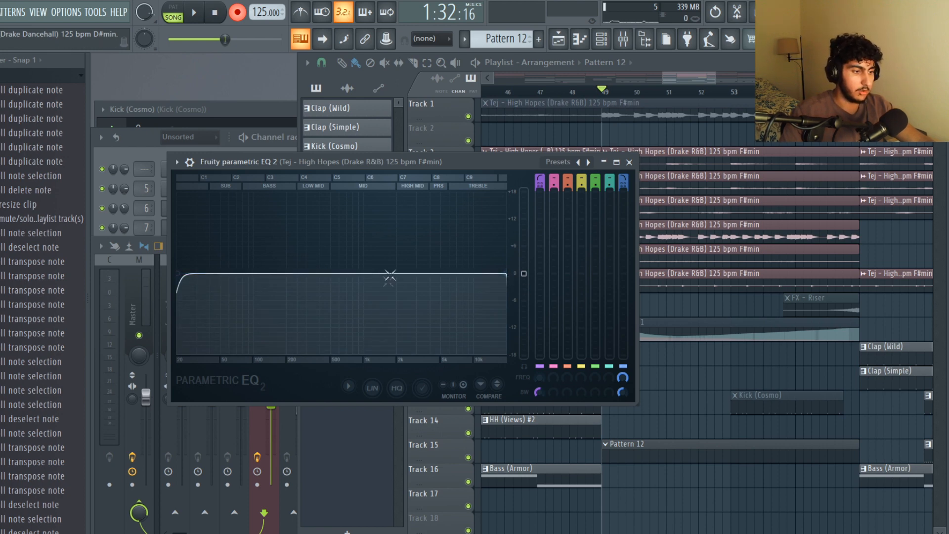
key("space")
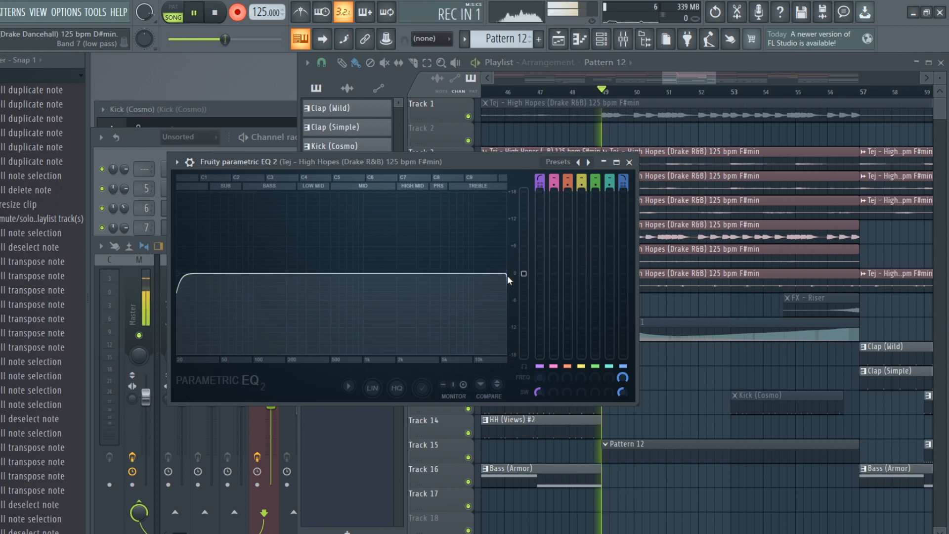
mouse_move(507, 274)
left_mouse_down()
mouse_move(316, 273)
mouse_move(504, 273)
left_mouse_up()
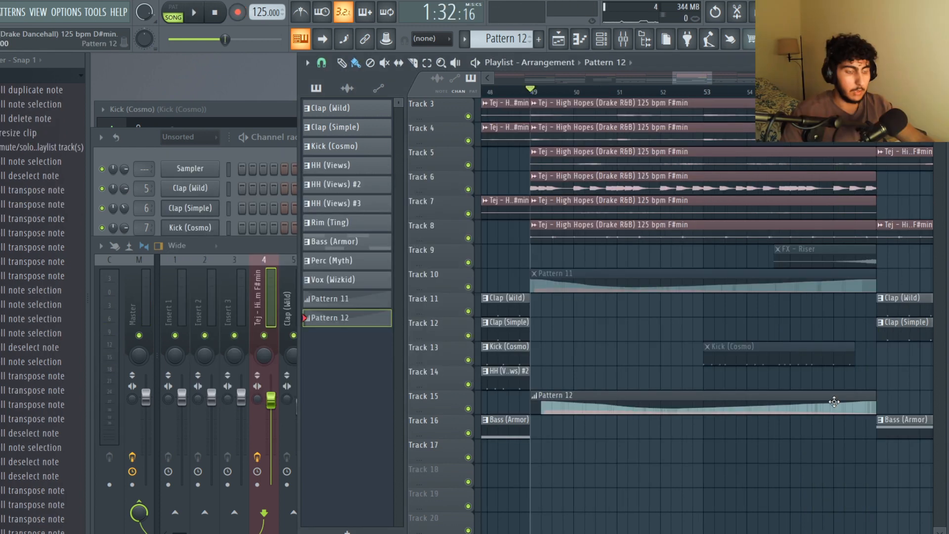
left_click_drag(653, 427, 649, 392)
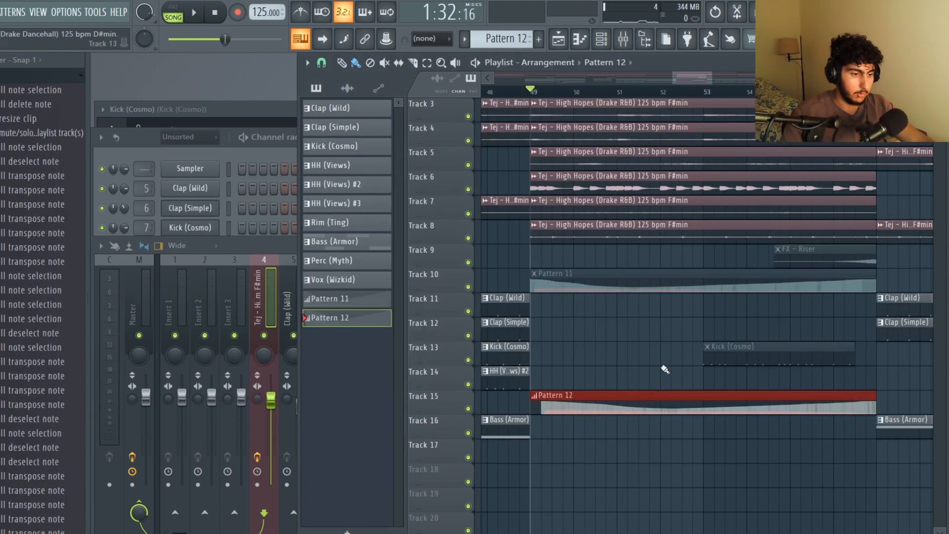